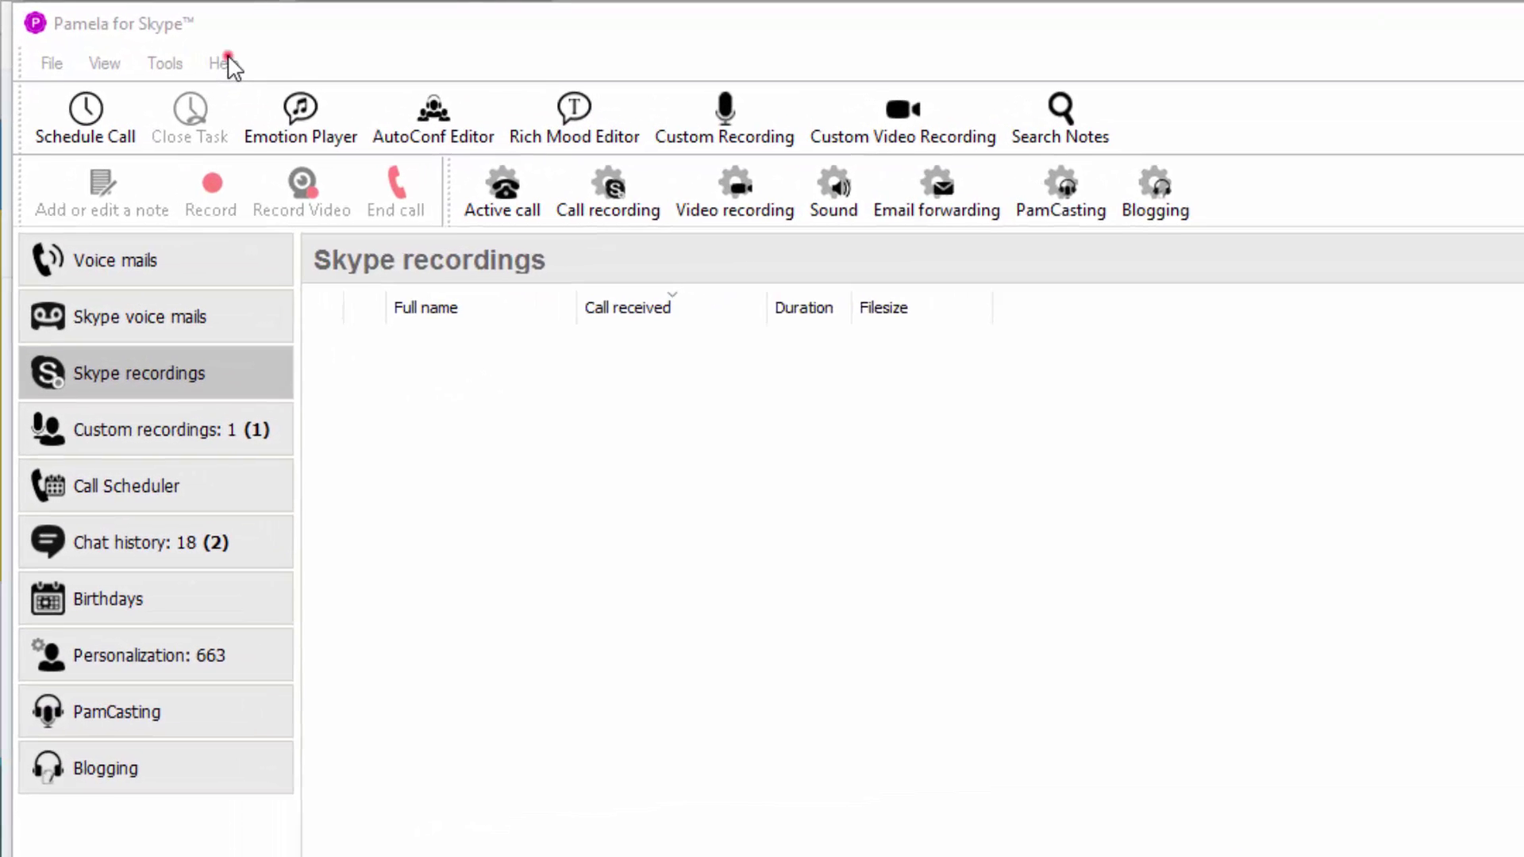
View Pamela's version info, then confirm in About Skype that Skype is version 7.18.85.109.
left_click(226, 62)
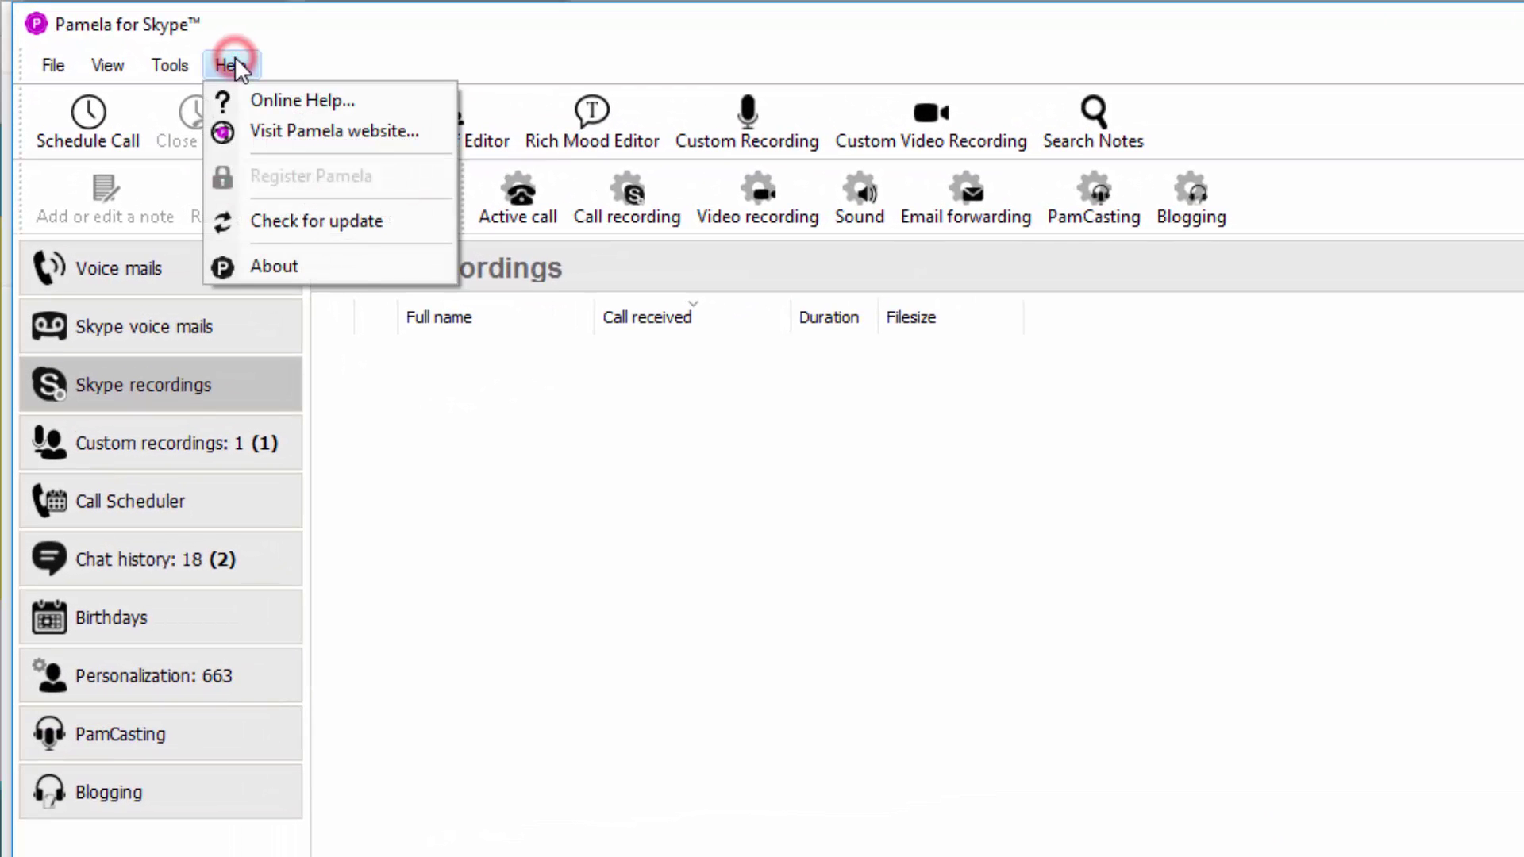
left_click(354, 275)
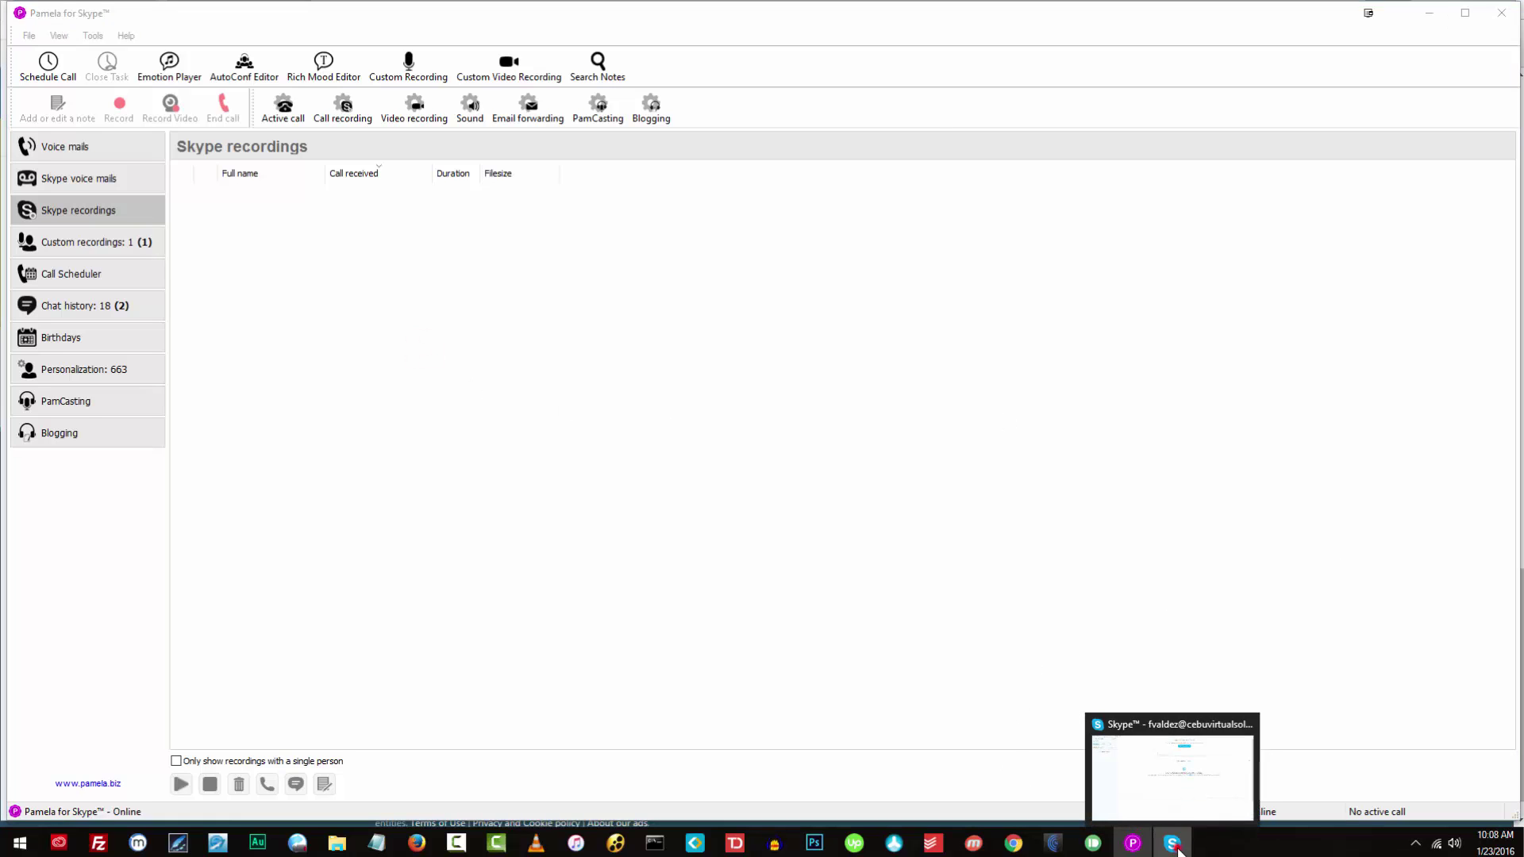
left_click(1179, 848)
left_click(255, 31)
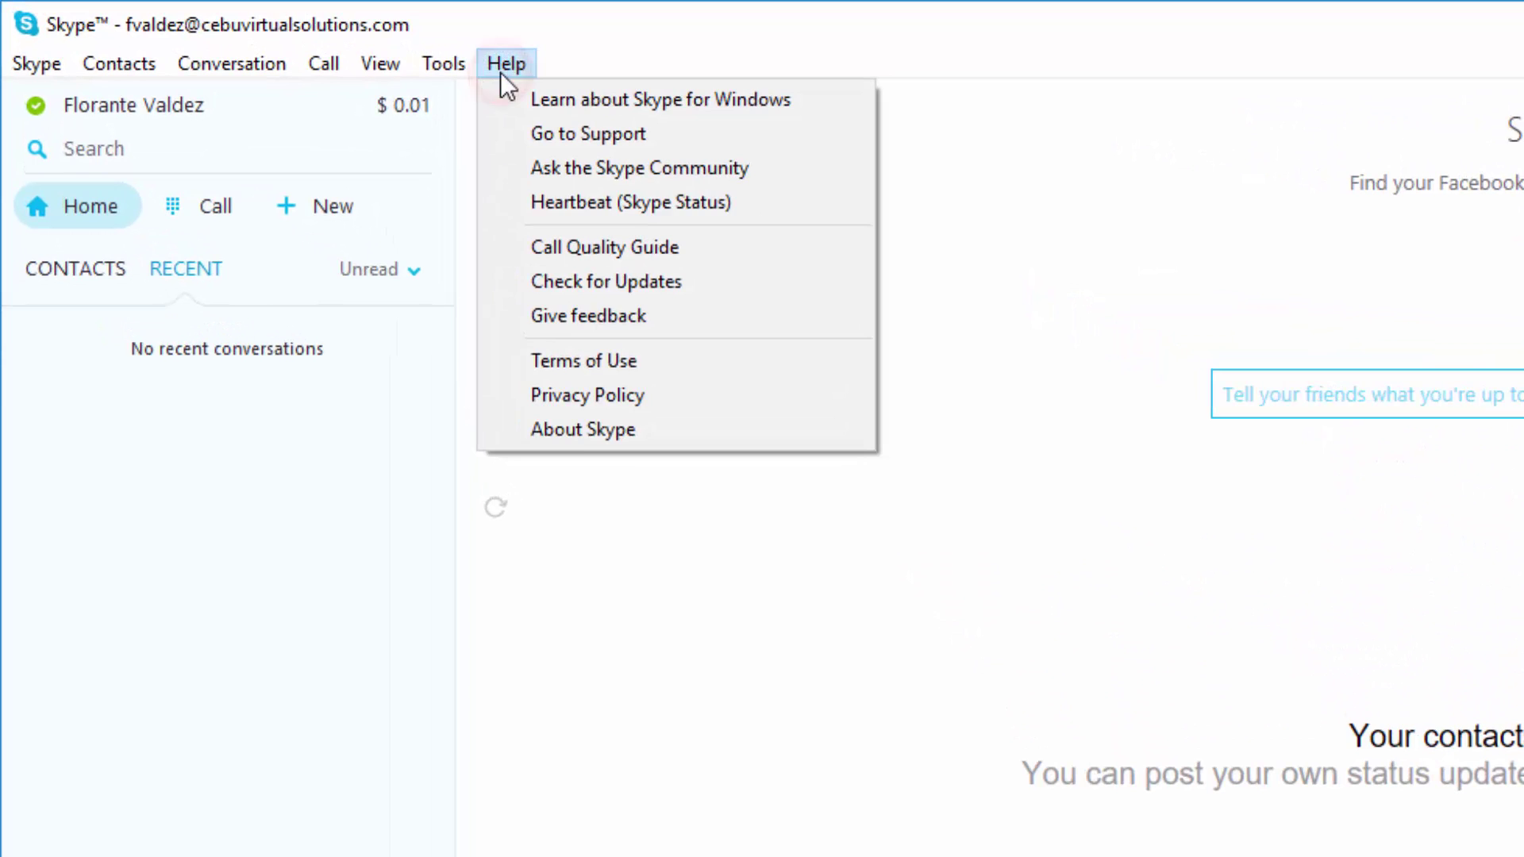
left_click(555, 429)
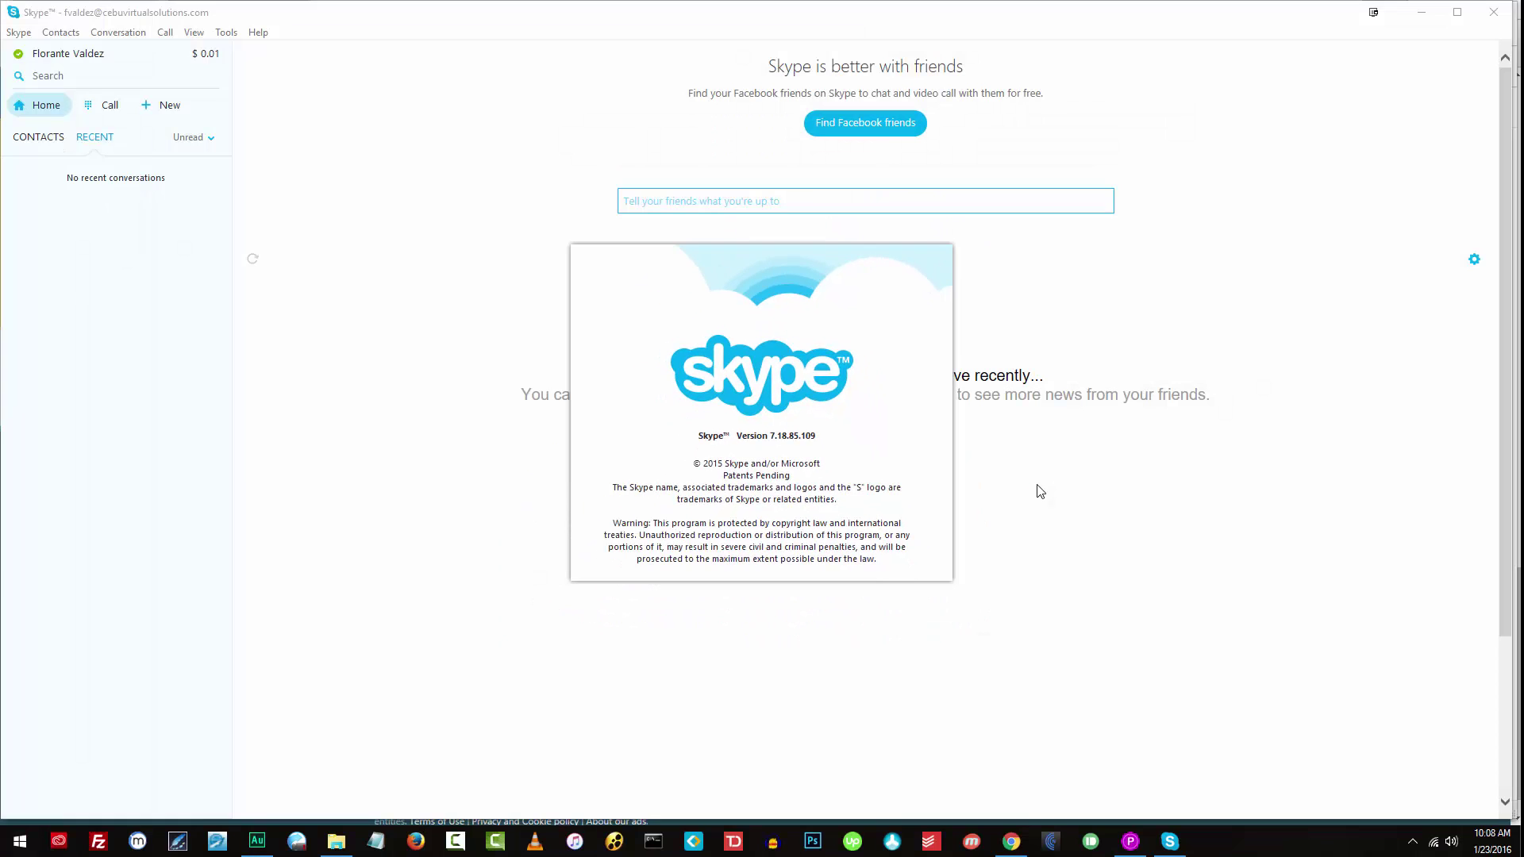
left_click(1225, 501)
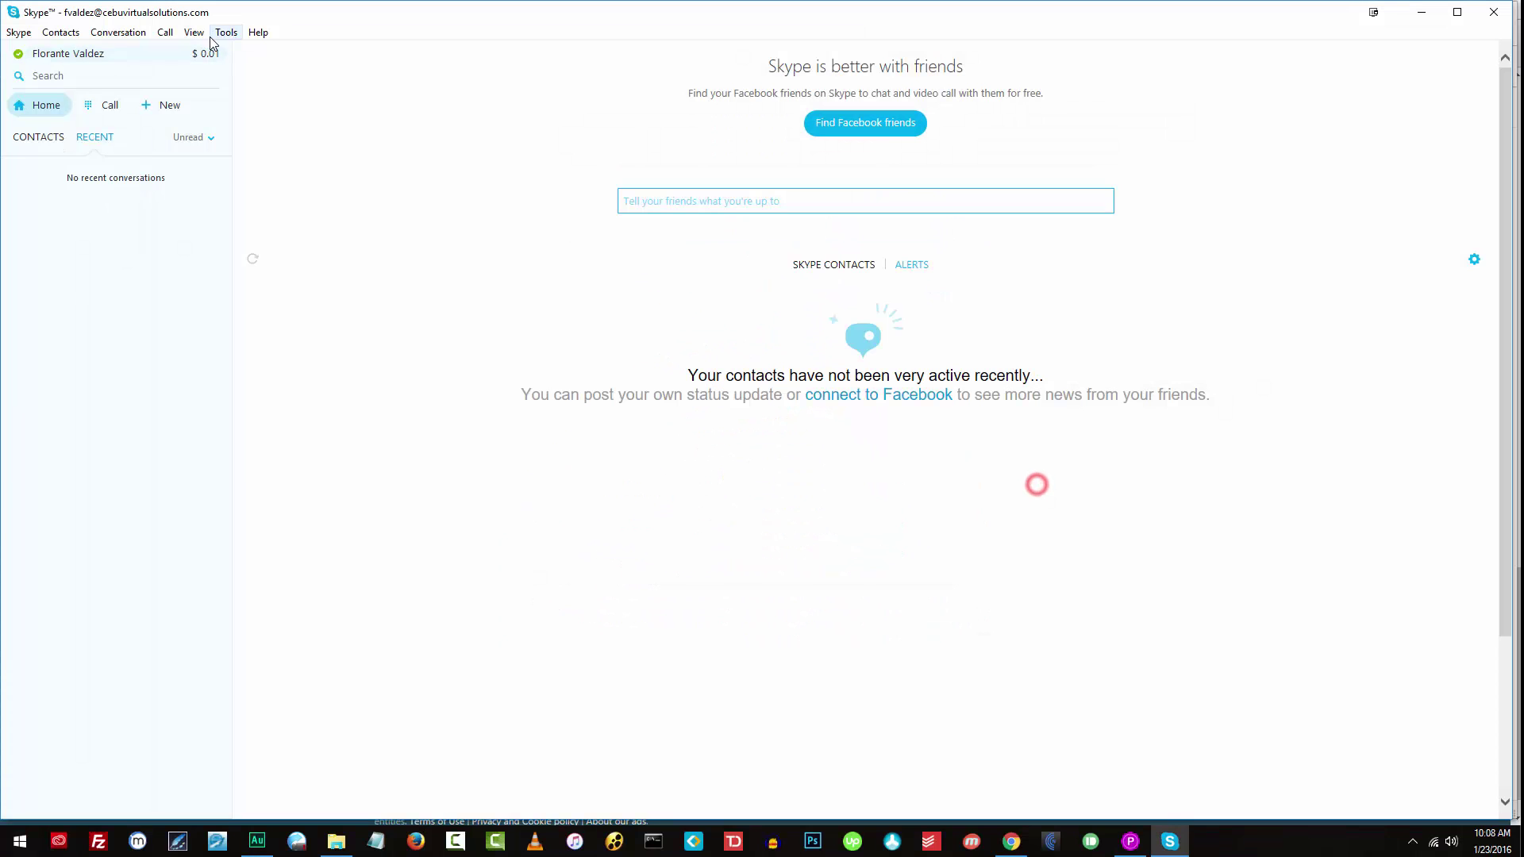
left_click(215, 35)
left_click(241, 96)
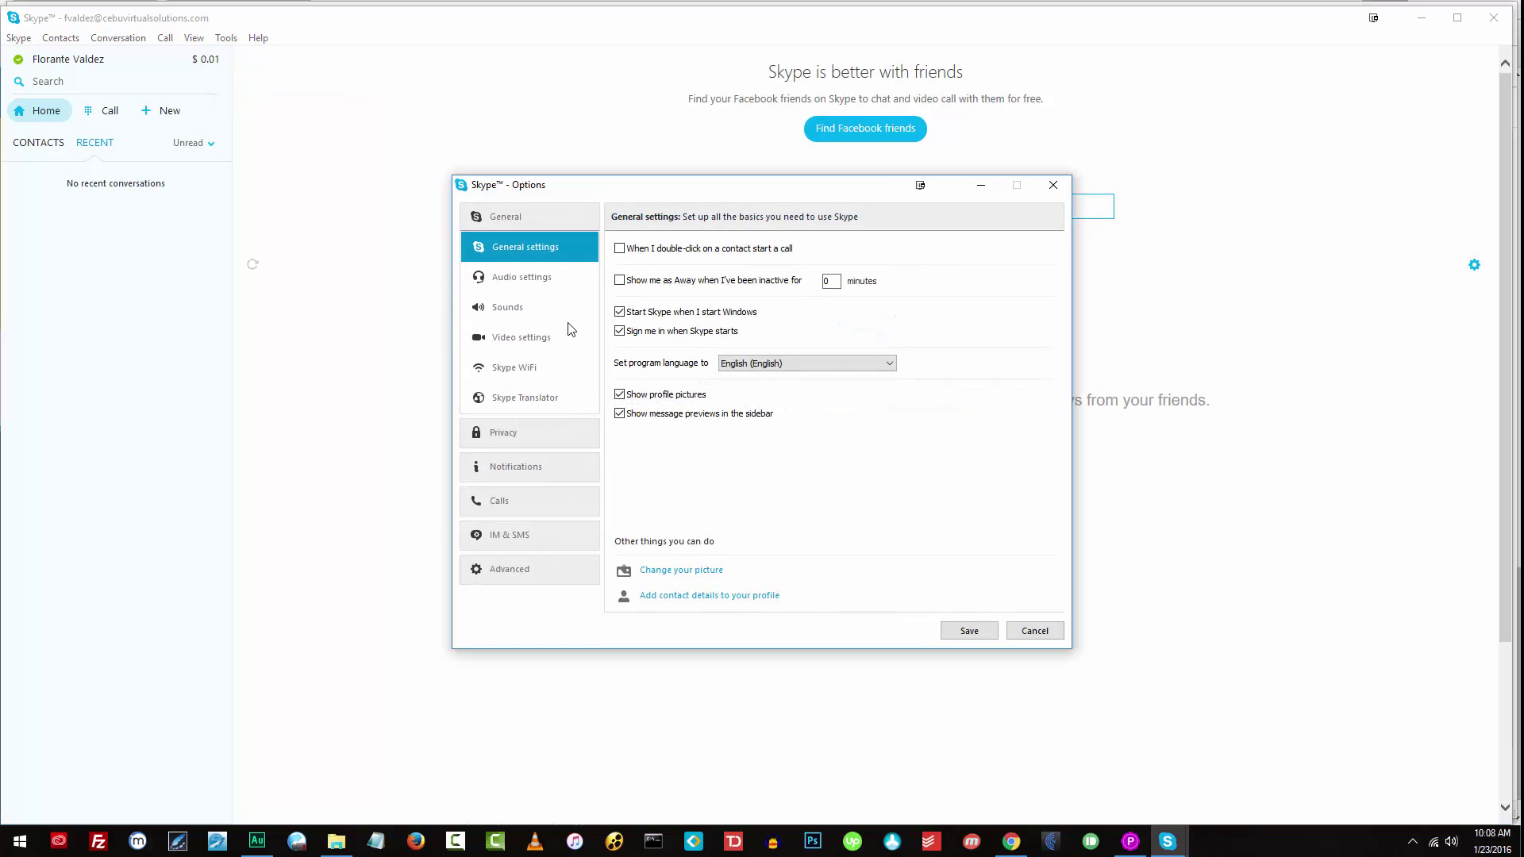
left_click(558, 291)
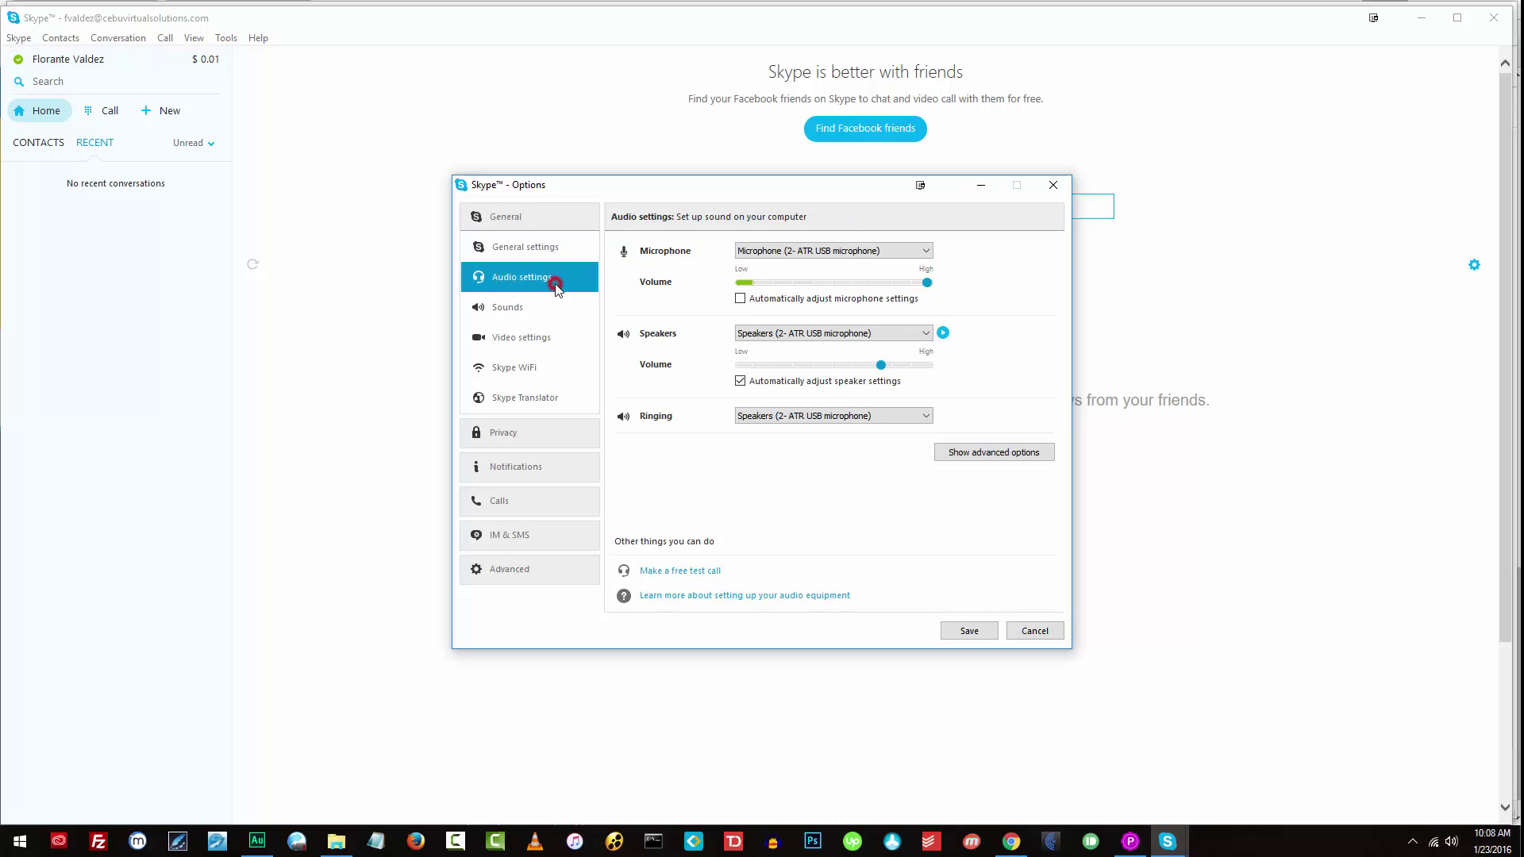
left_click(1027, 631)
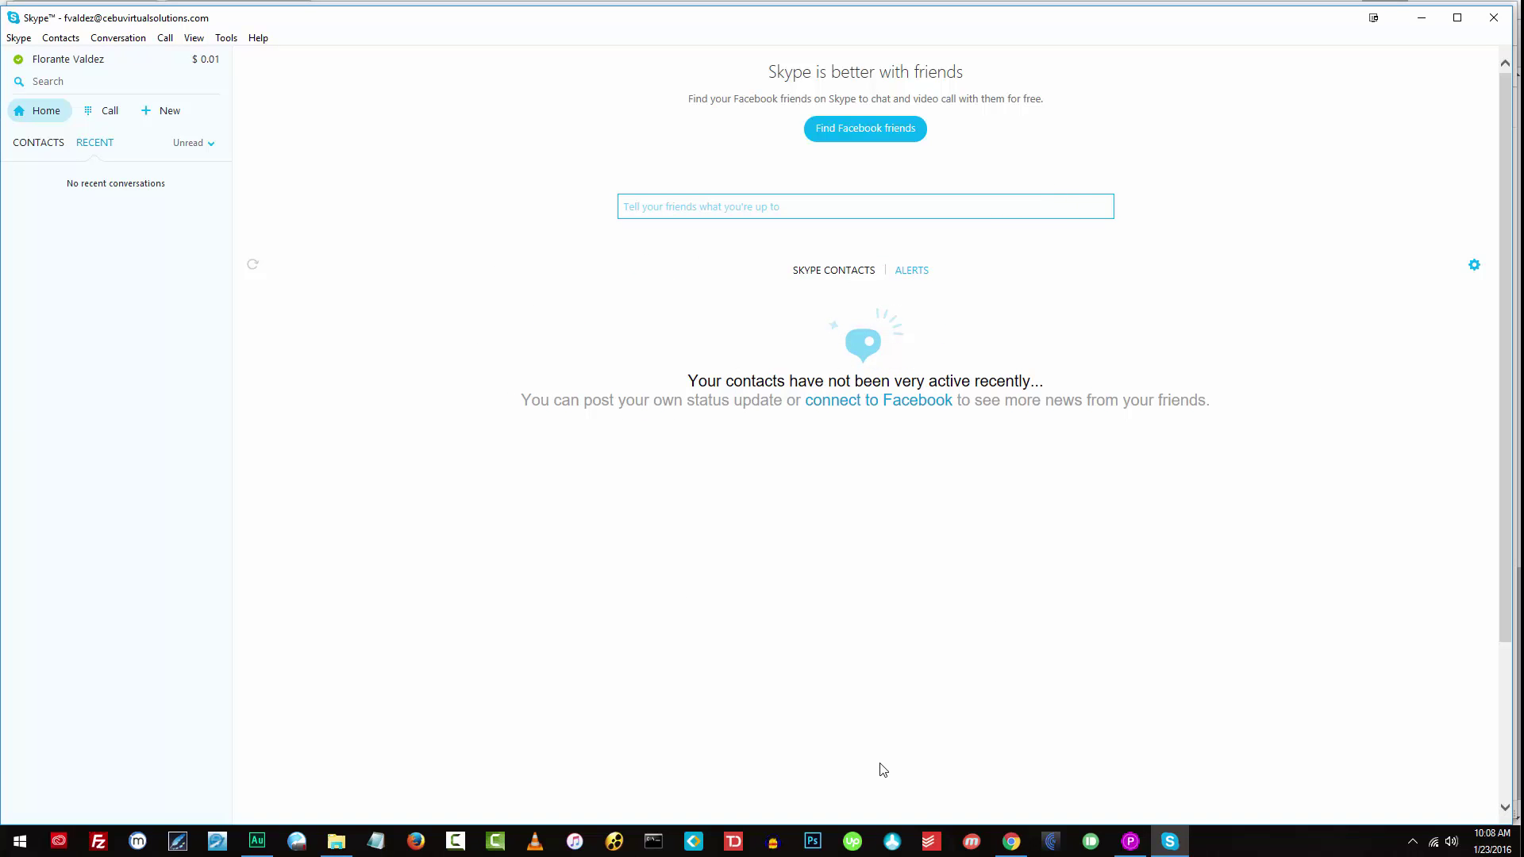
Open Pamela's Tools > Options and move to the Custom file name page.
left_click(1134, 848)
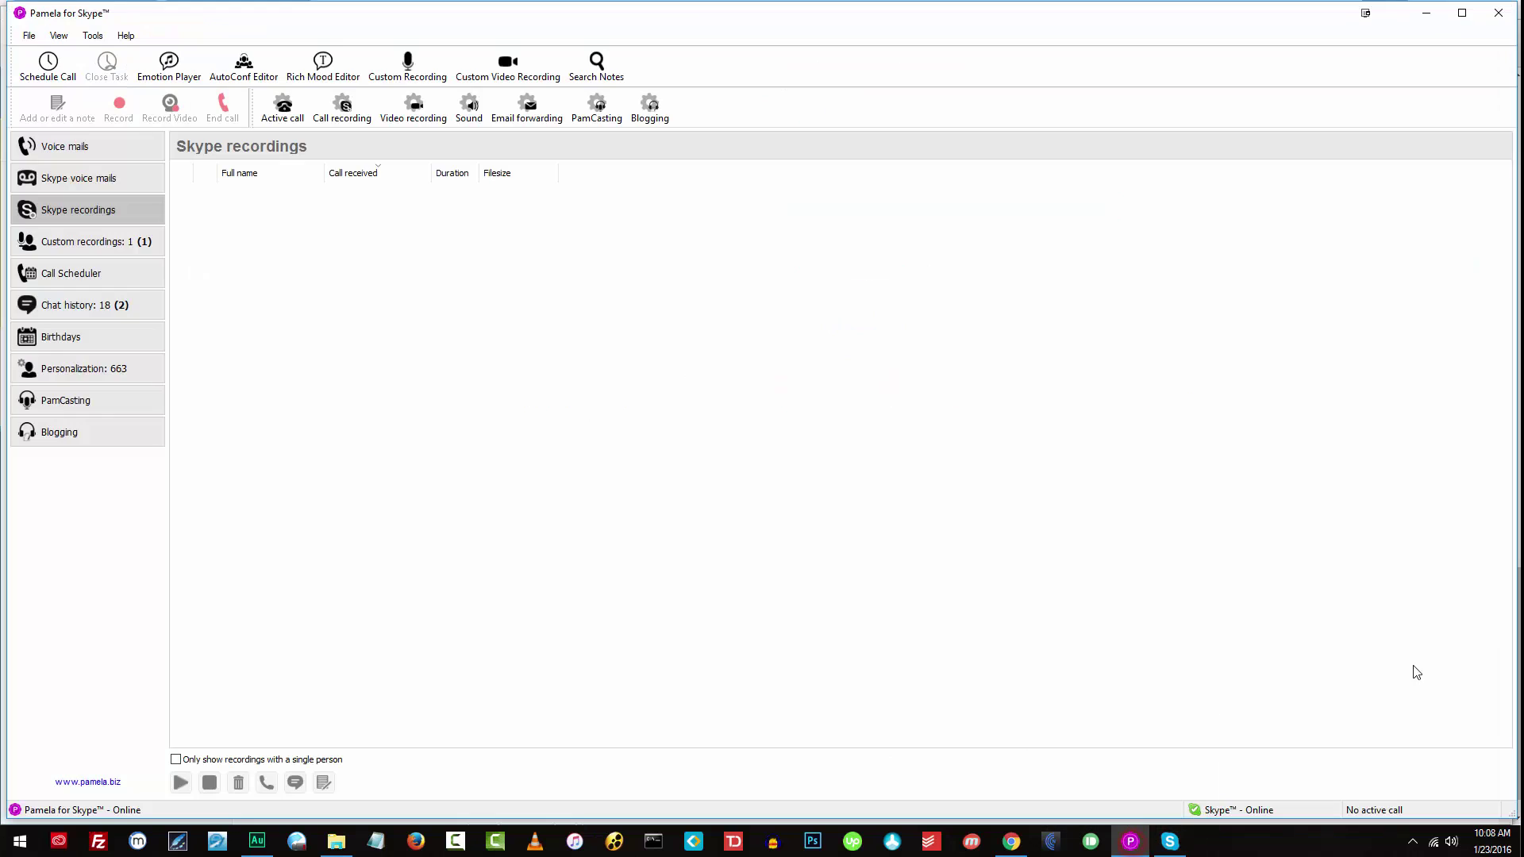
left_click(93, 37)
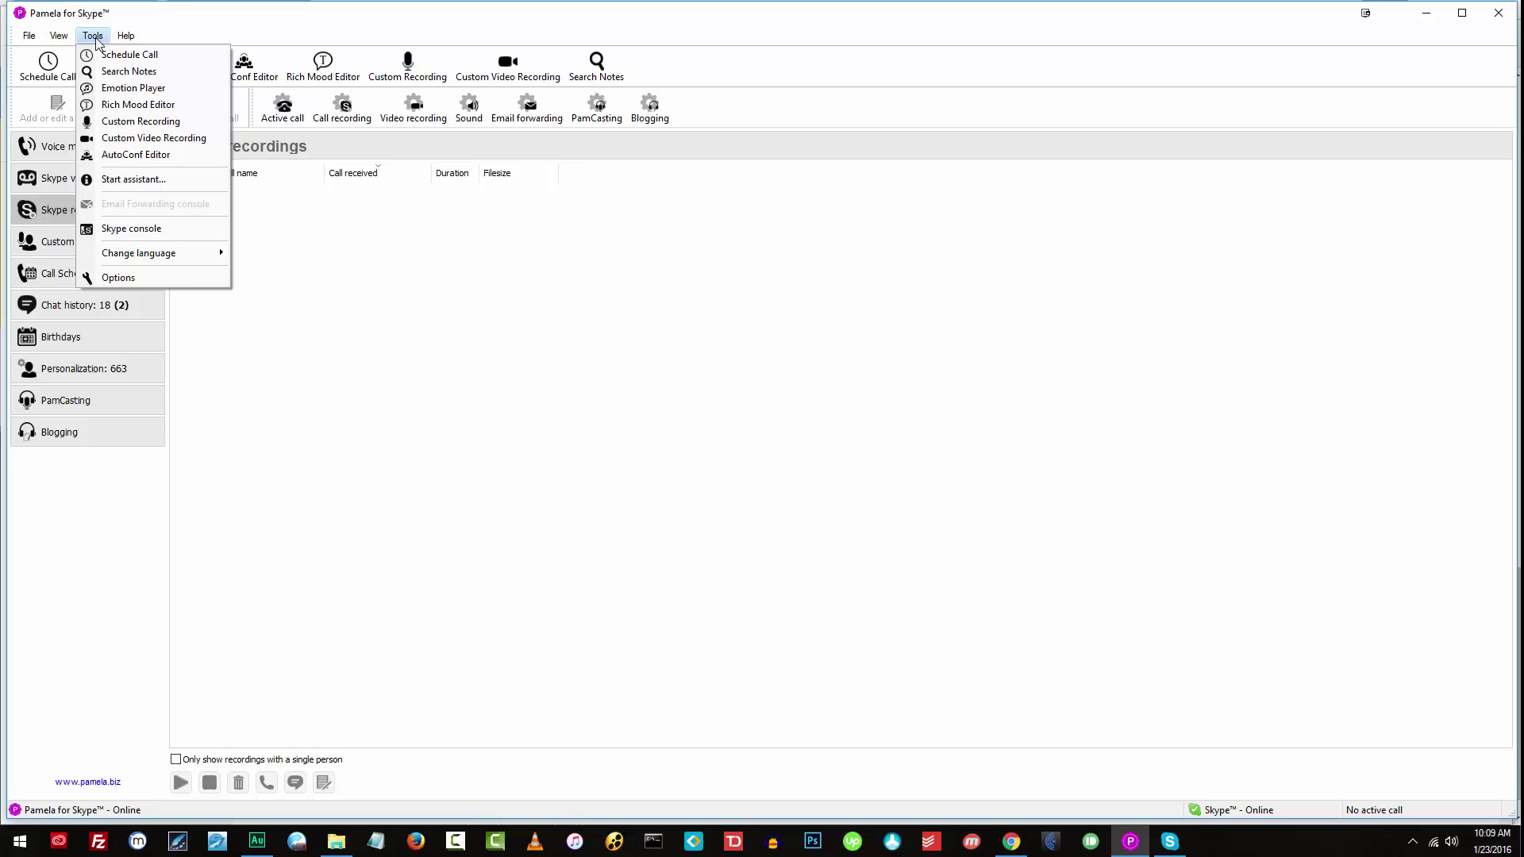
left_click(118, 278)
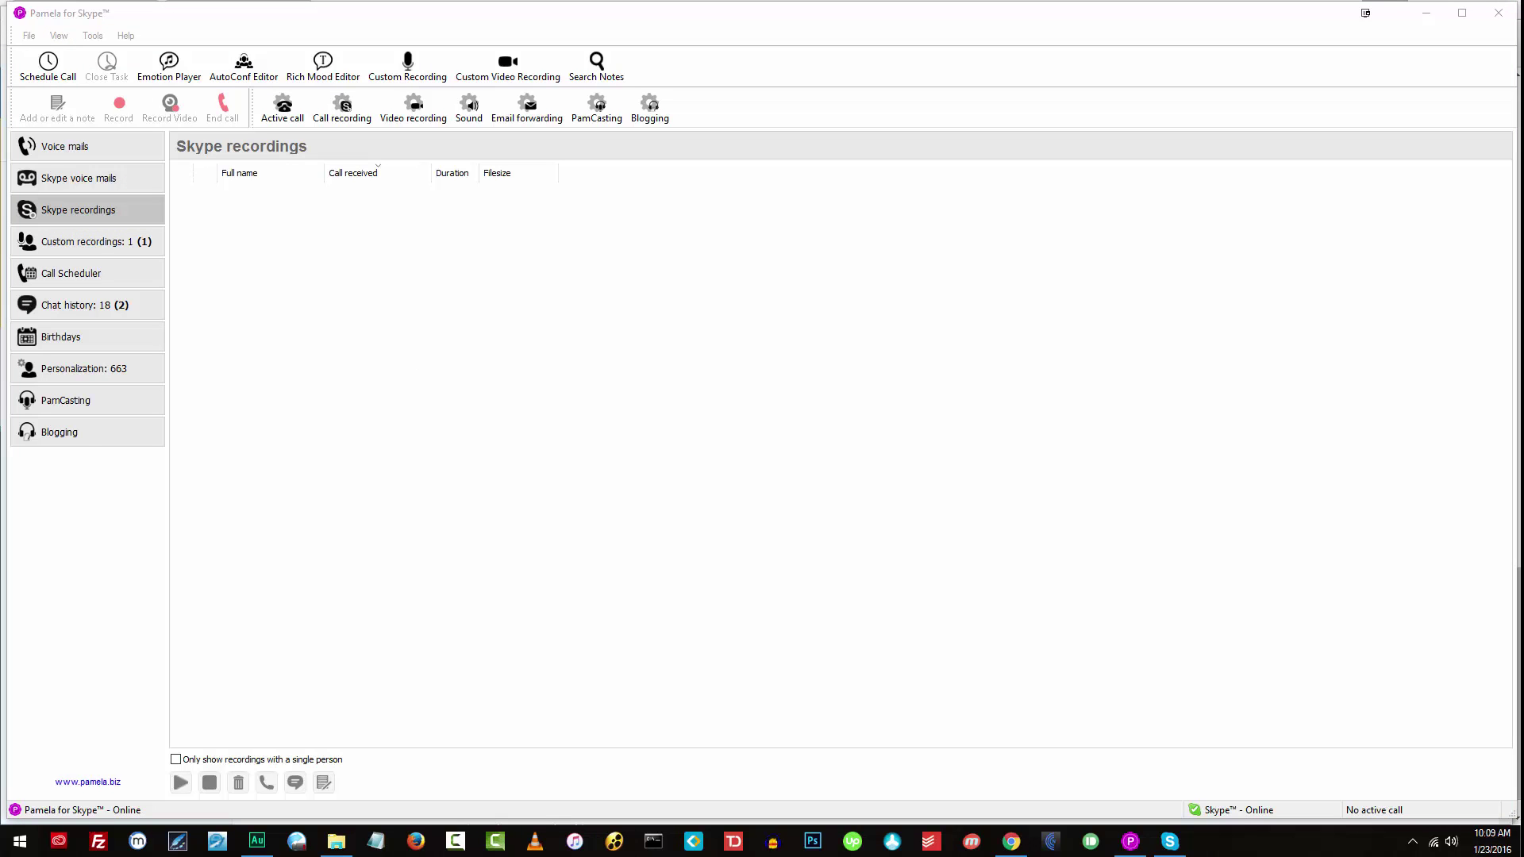
key("Down")
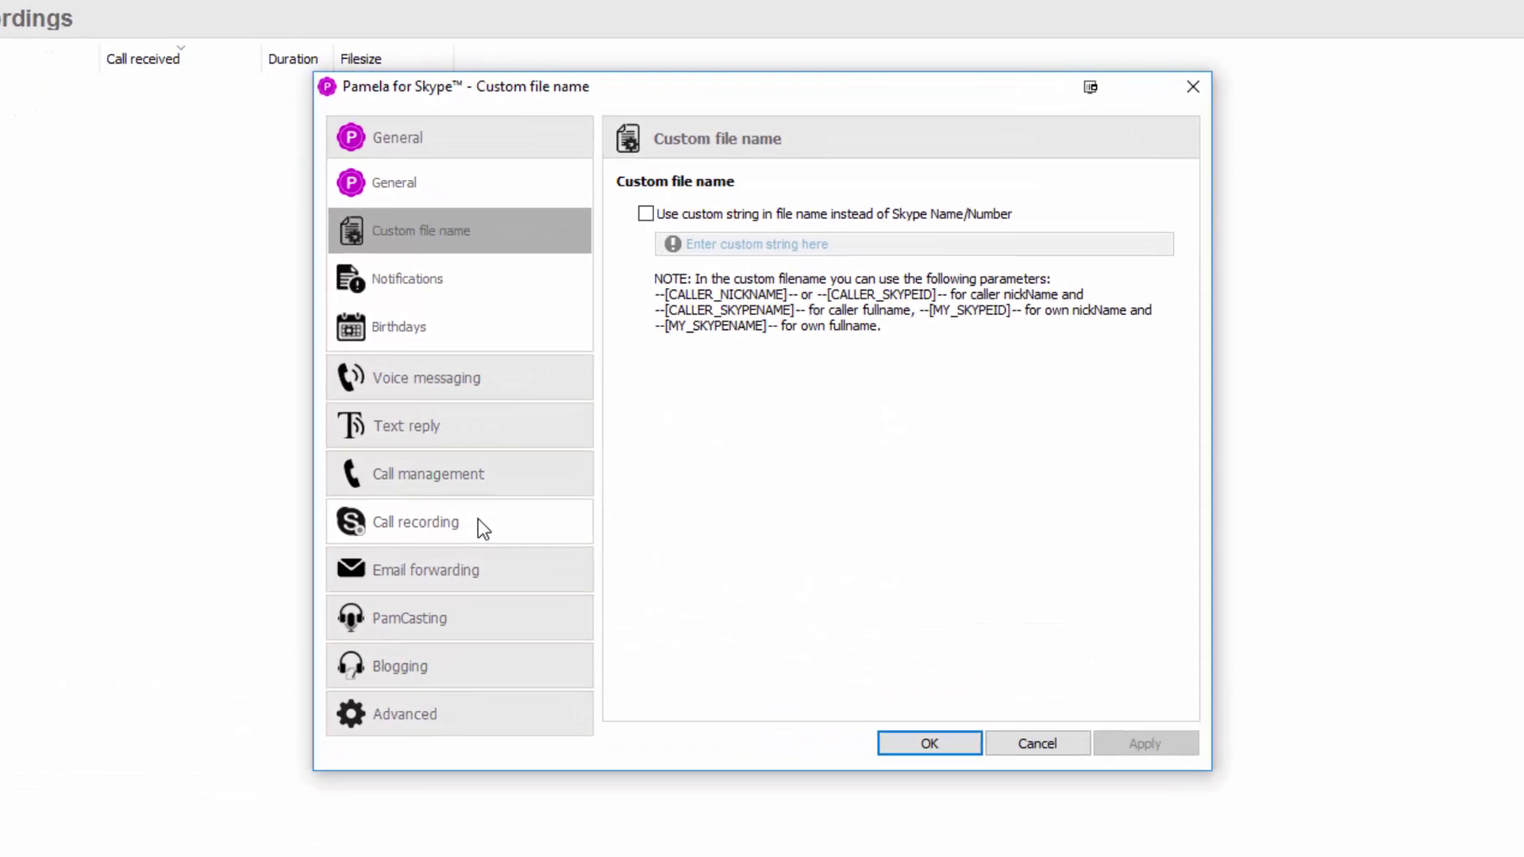
Show the General call recording page and keep the maximum recording time at Unlimited.
left_click(449, 532)
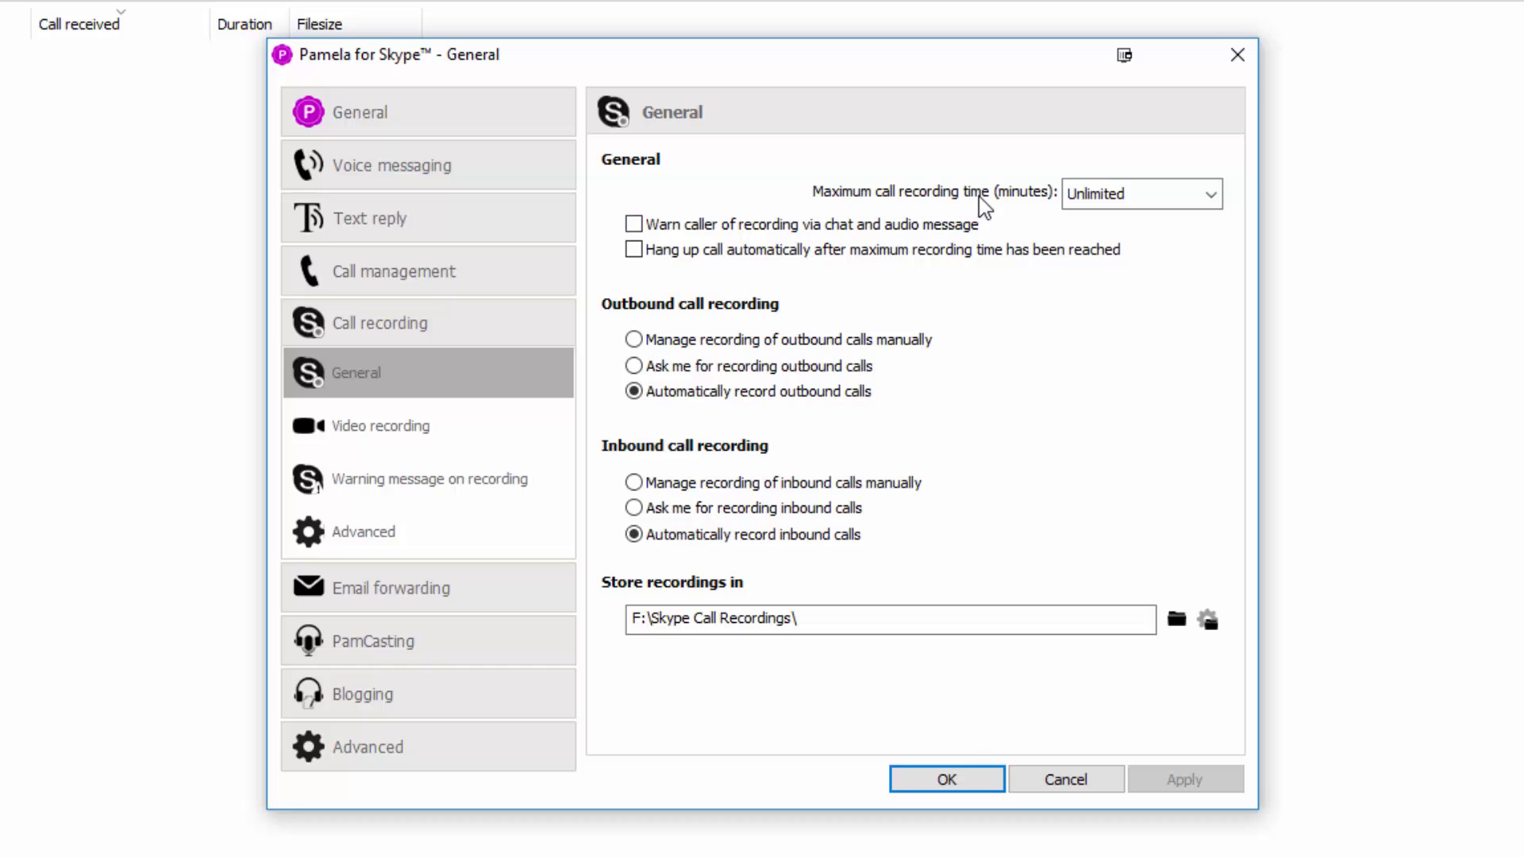
left_click(1151, 195)
left_click(727, 175)
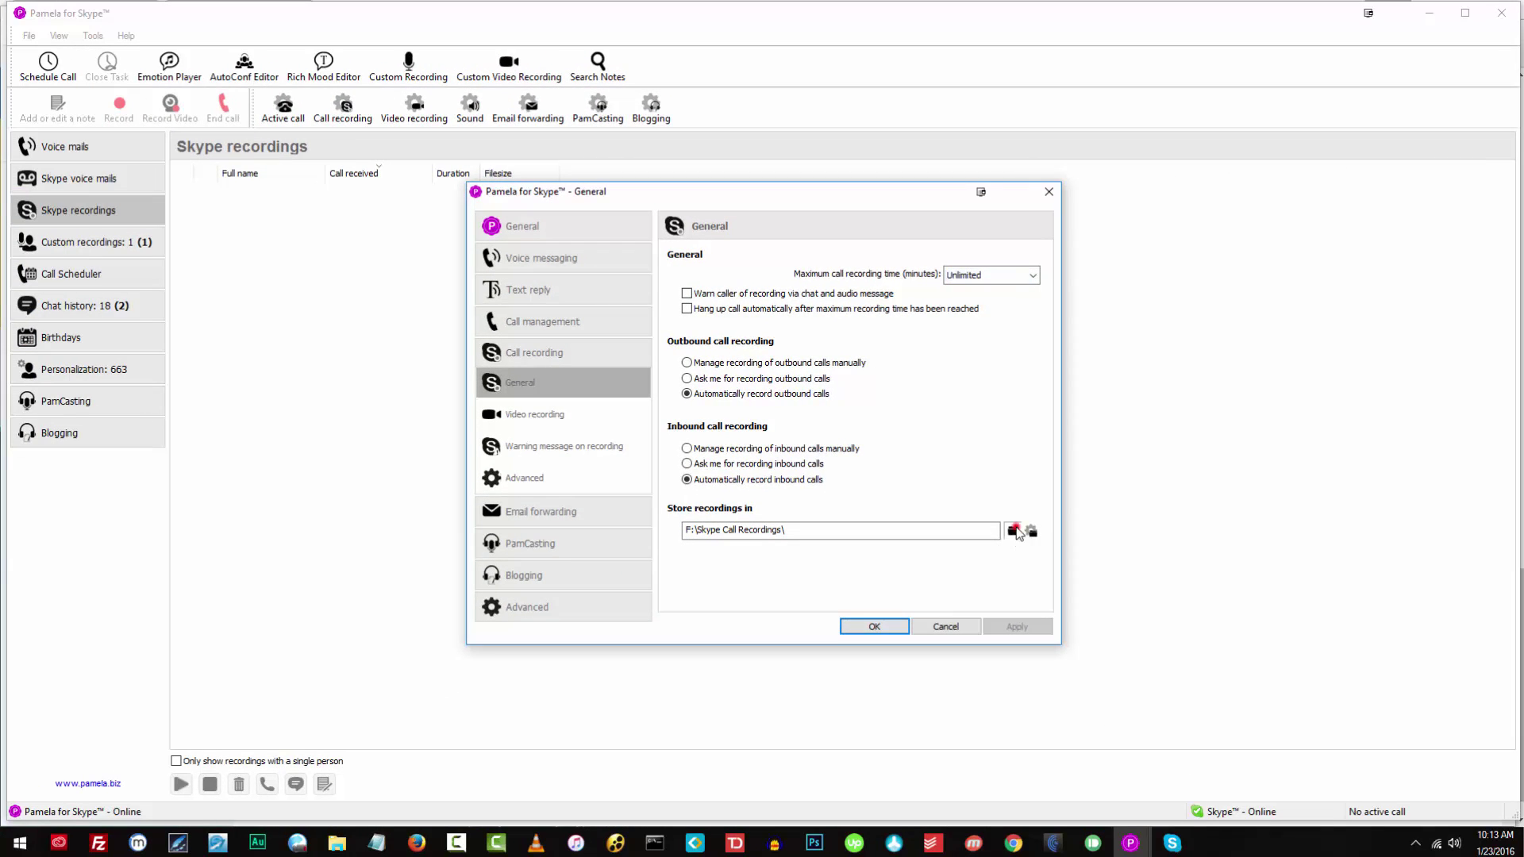
left_click(1013, 530)
key("super+Up")
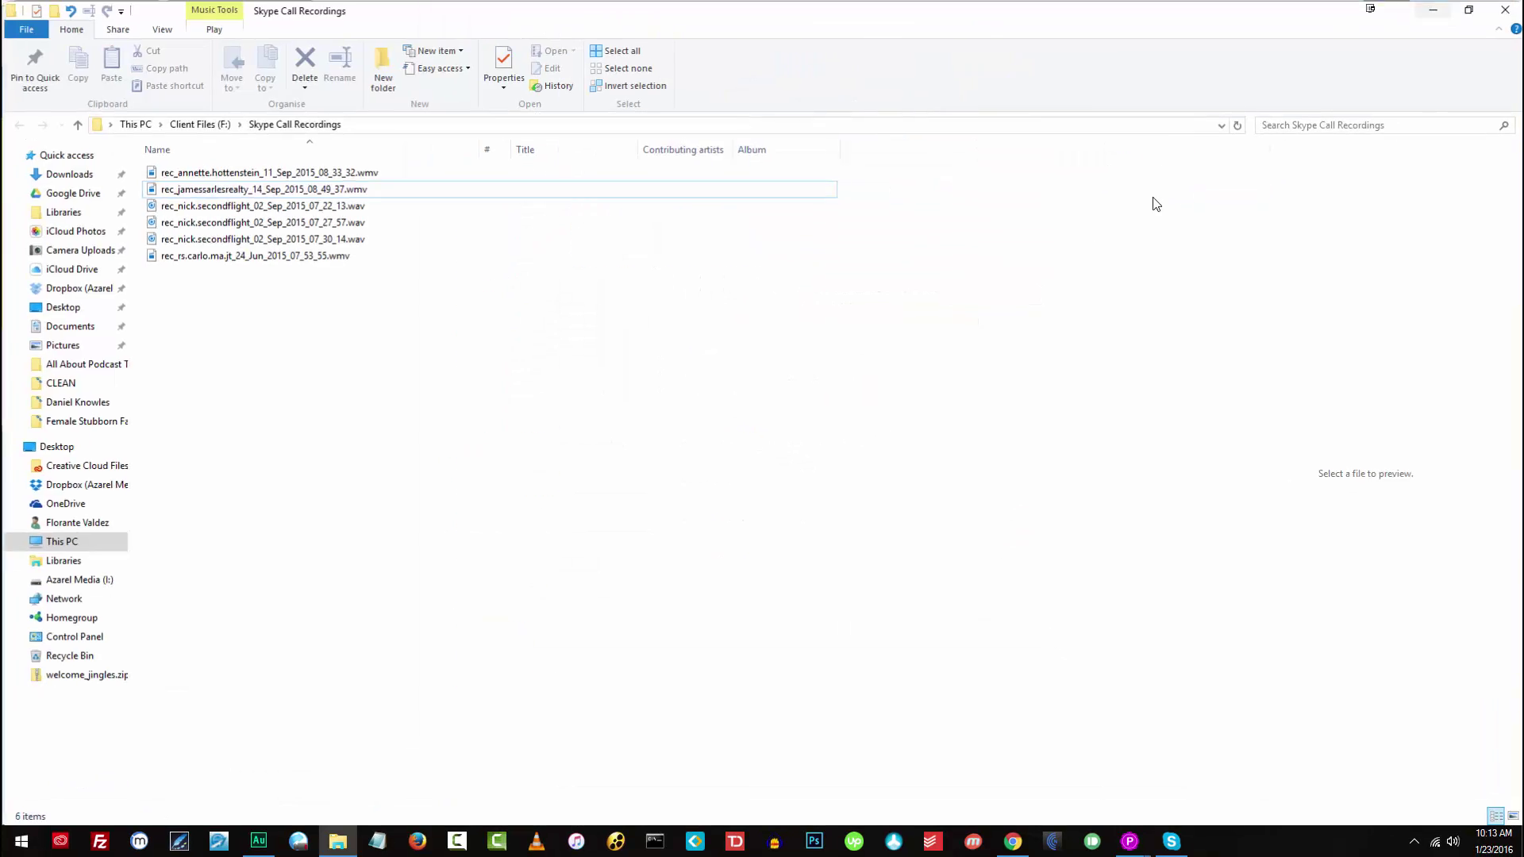
left_click(285, 171)
left_click(277, 188)
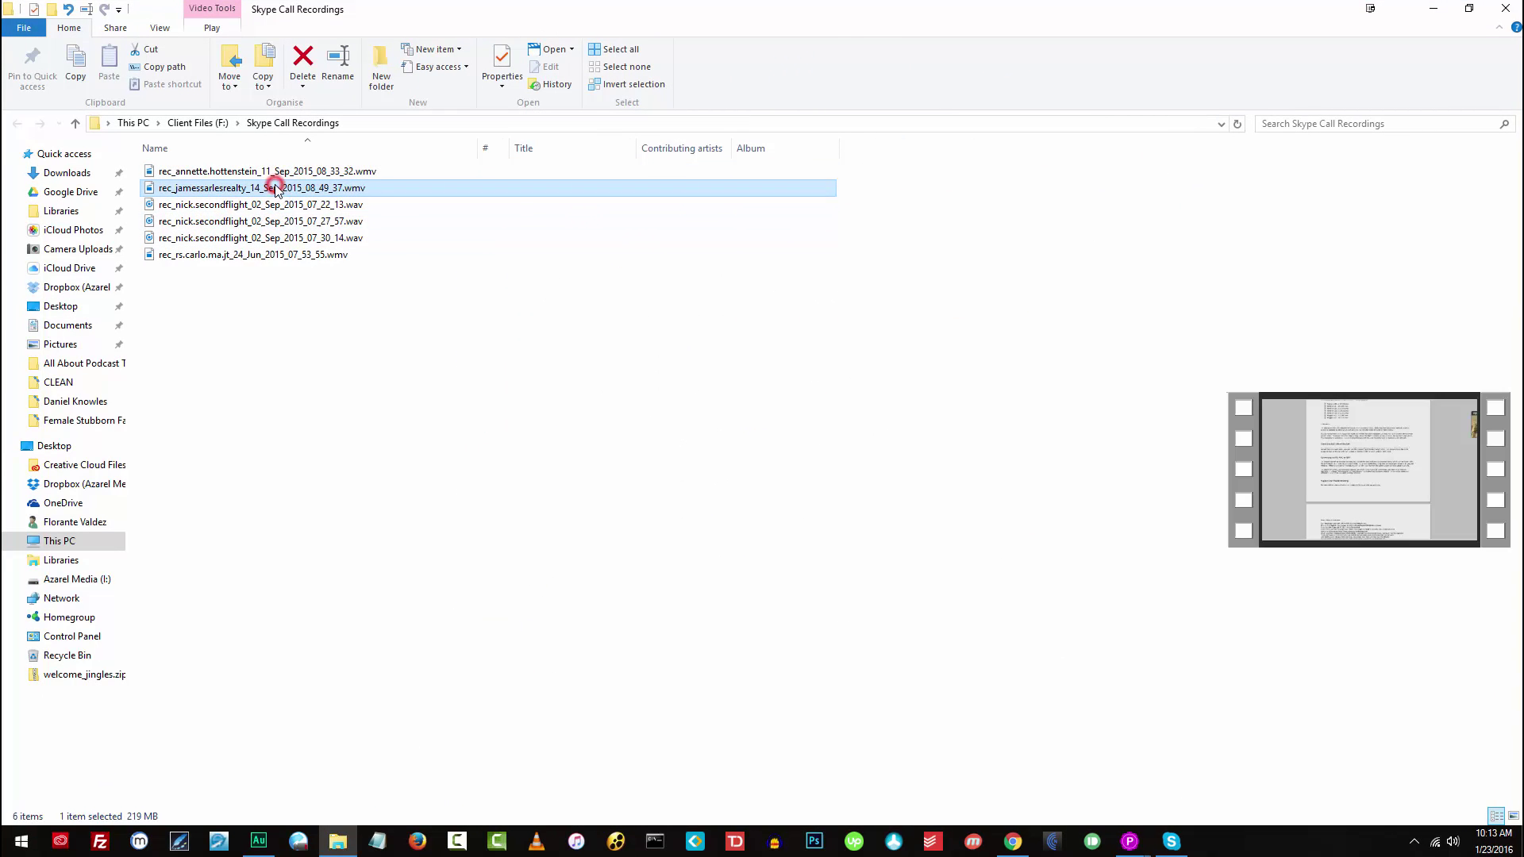
left_click(255, 205)
left_click(280, 278)
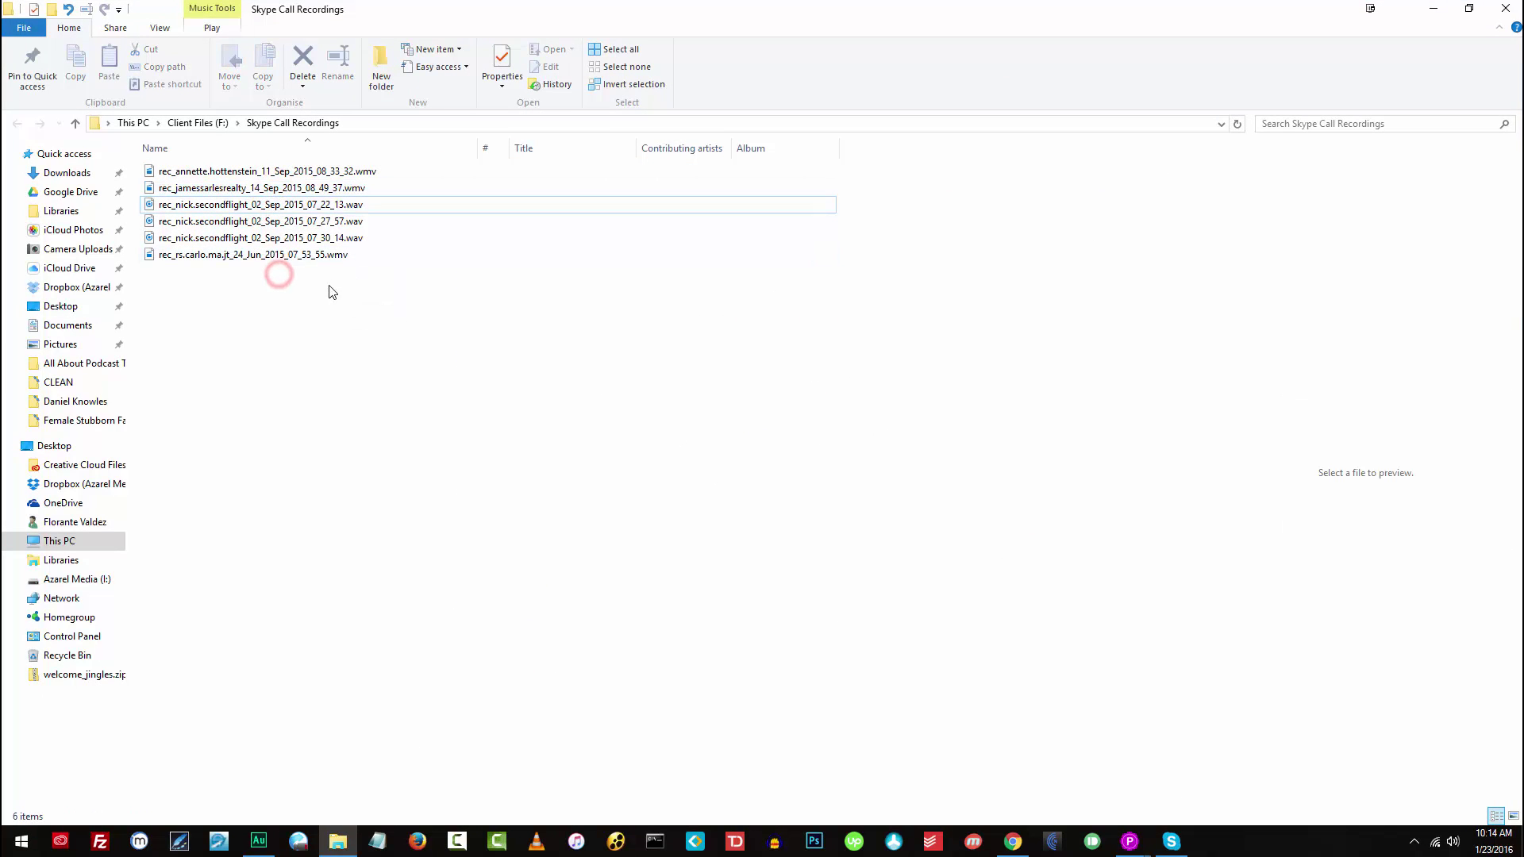
left_click(340, 255)
left_click(344, 300)
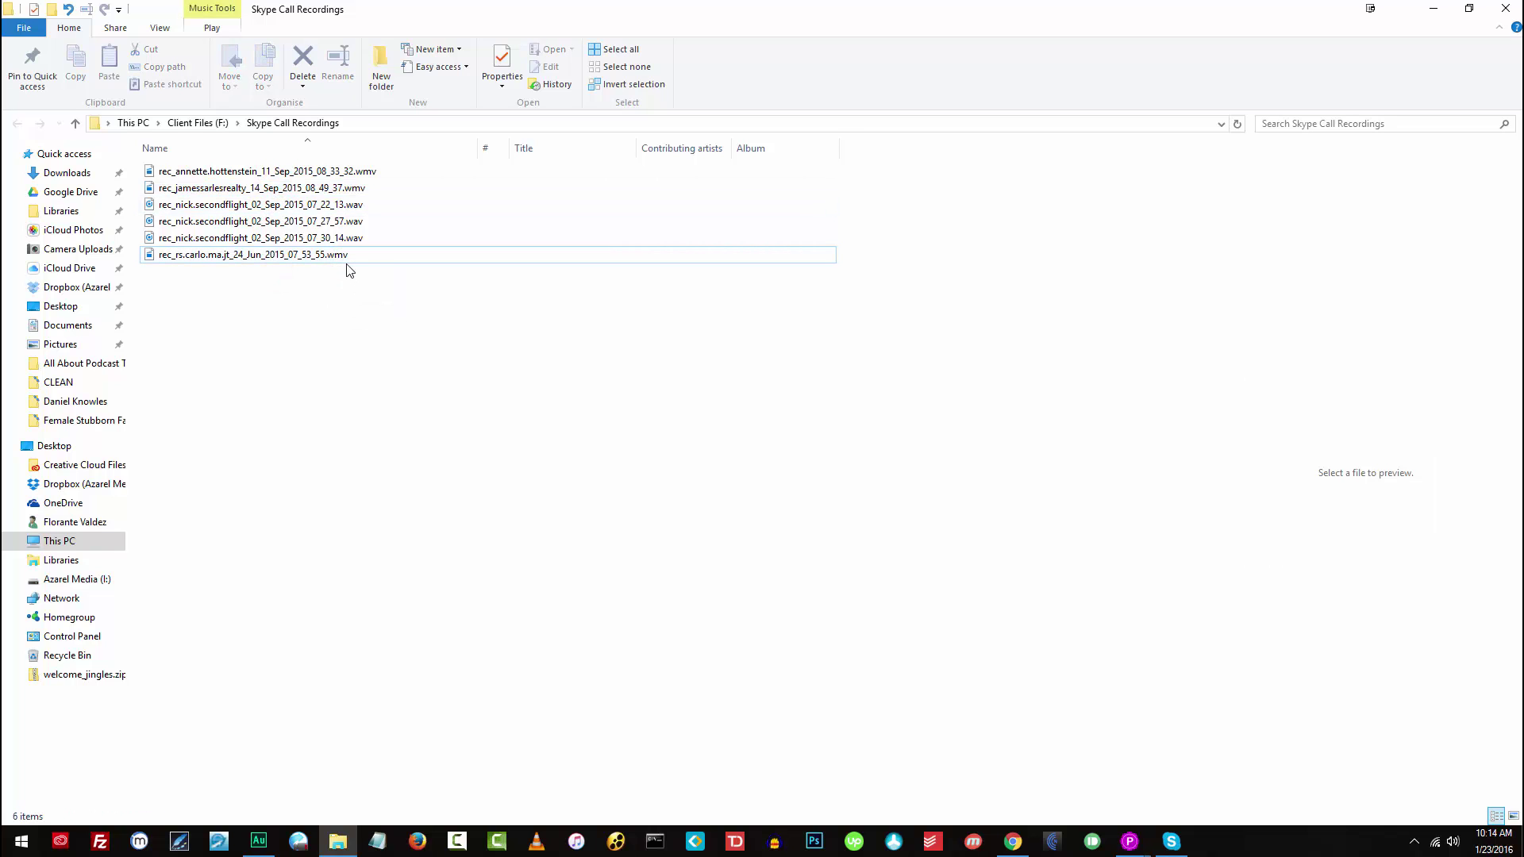
left_click(334, 204)
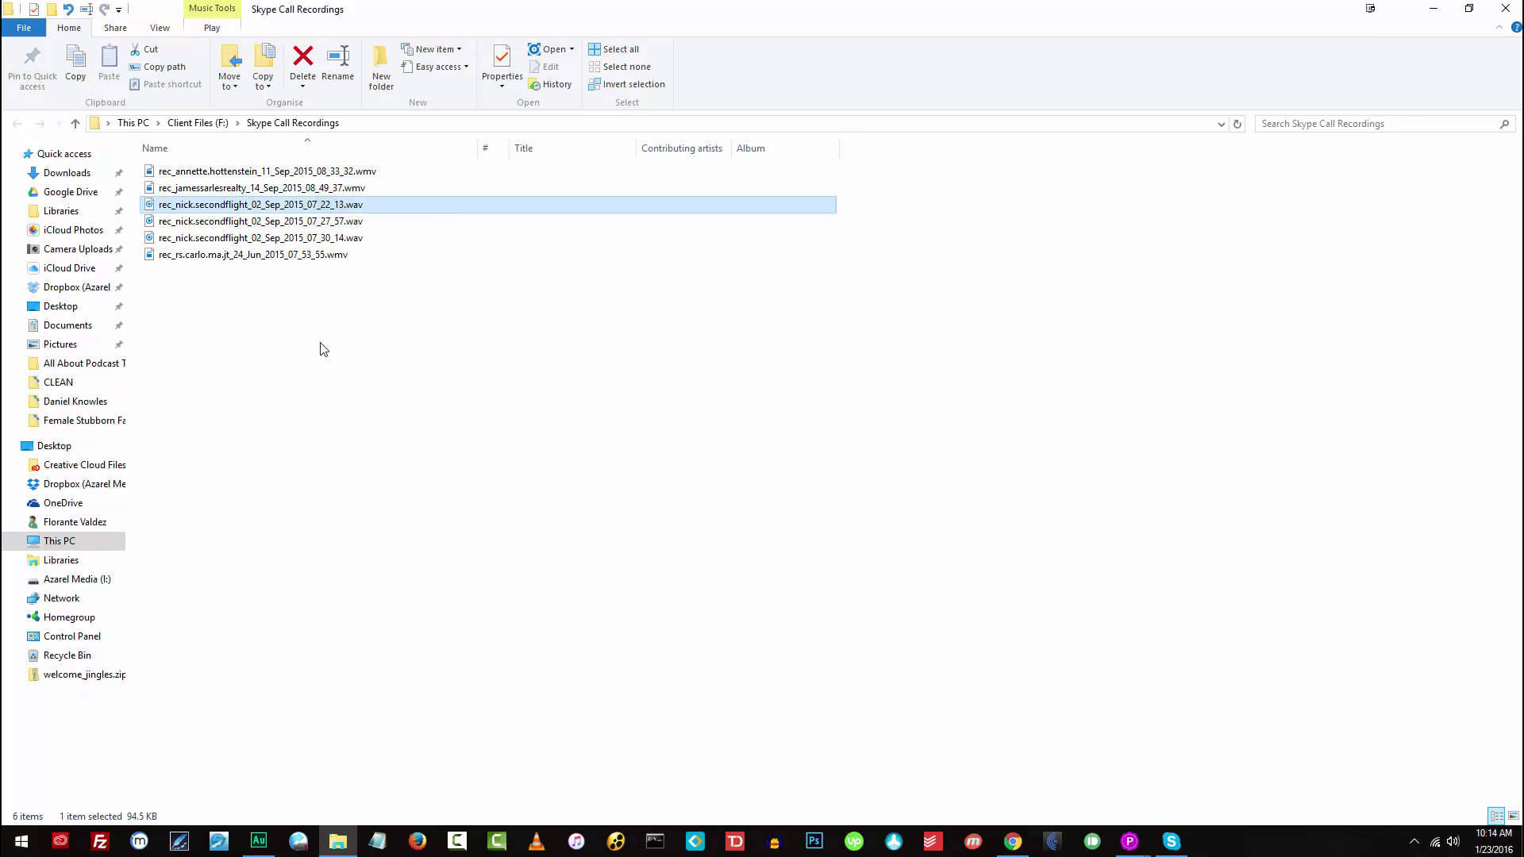
left_click(327, 298)
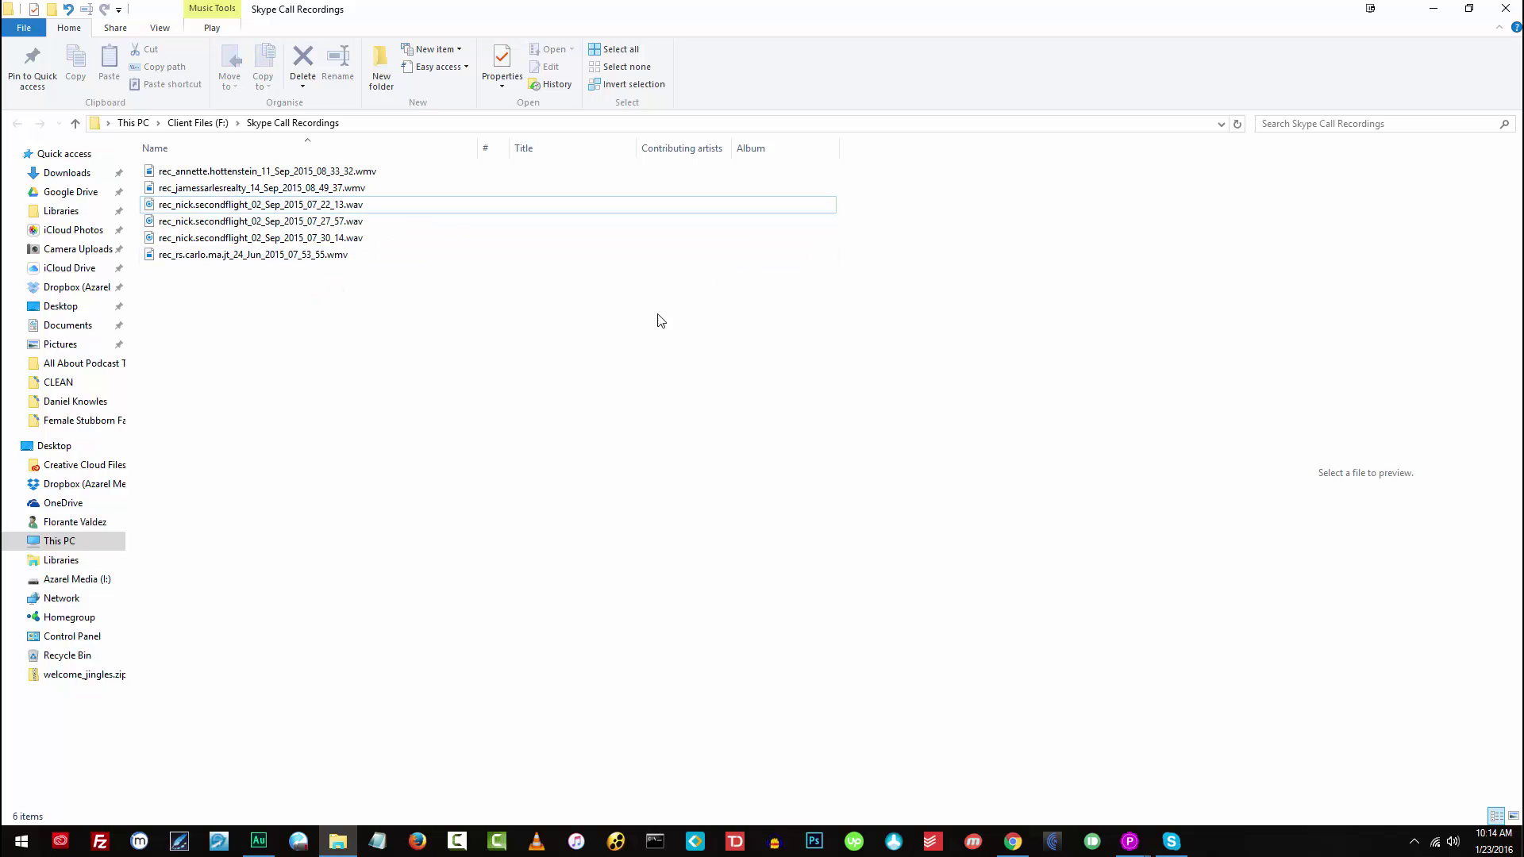
left_click(1506, 8)
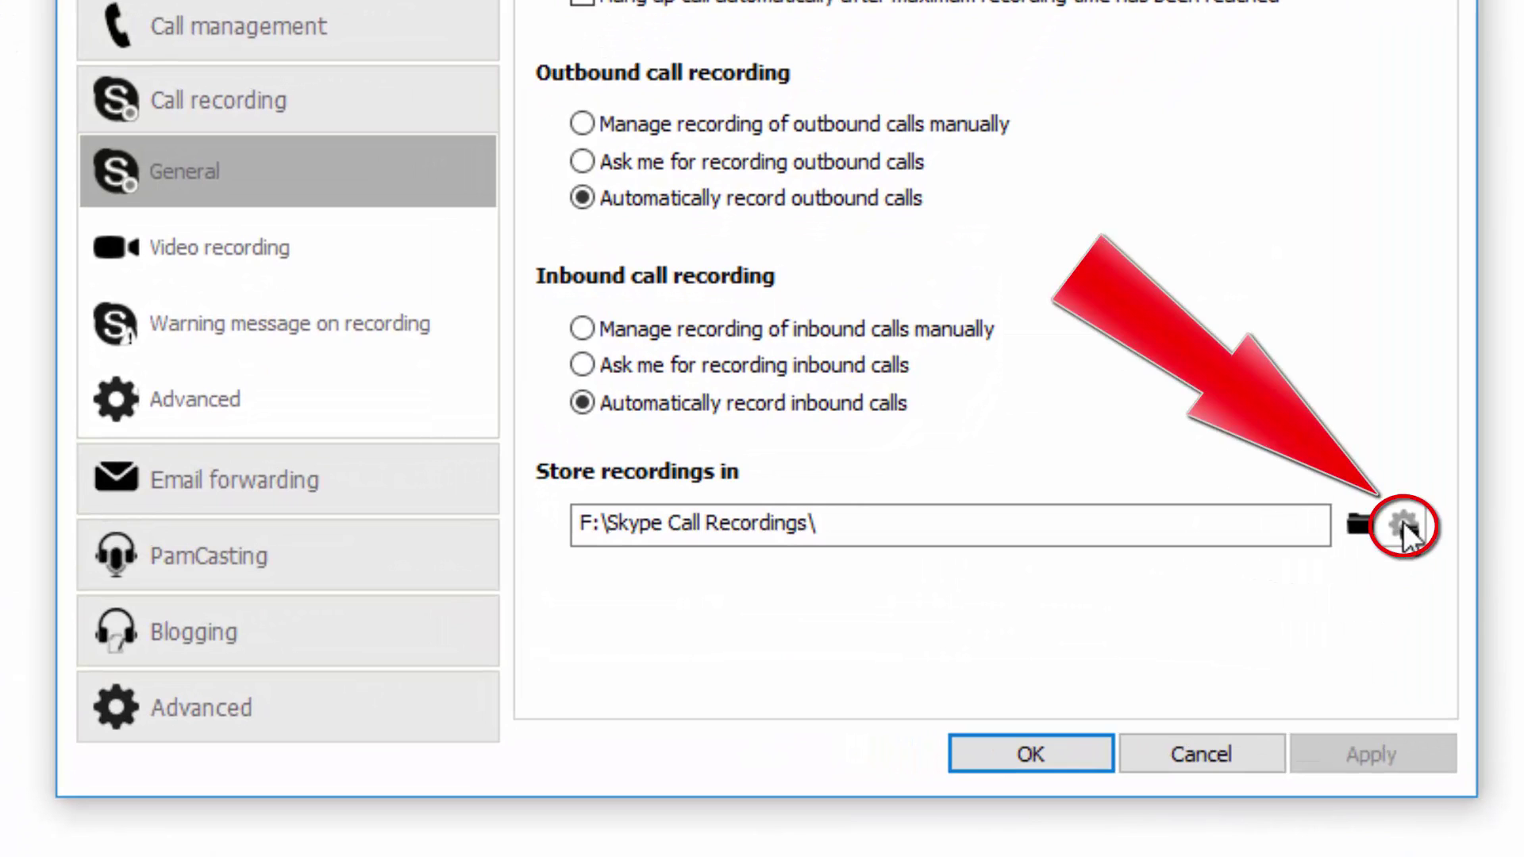
Browse for the recording folder and confirm Skype Call Recordings as the save location.
left_click(1405, 528)
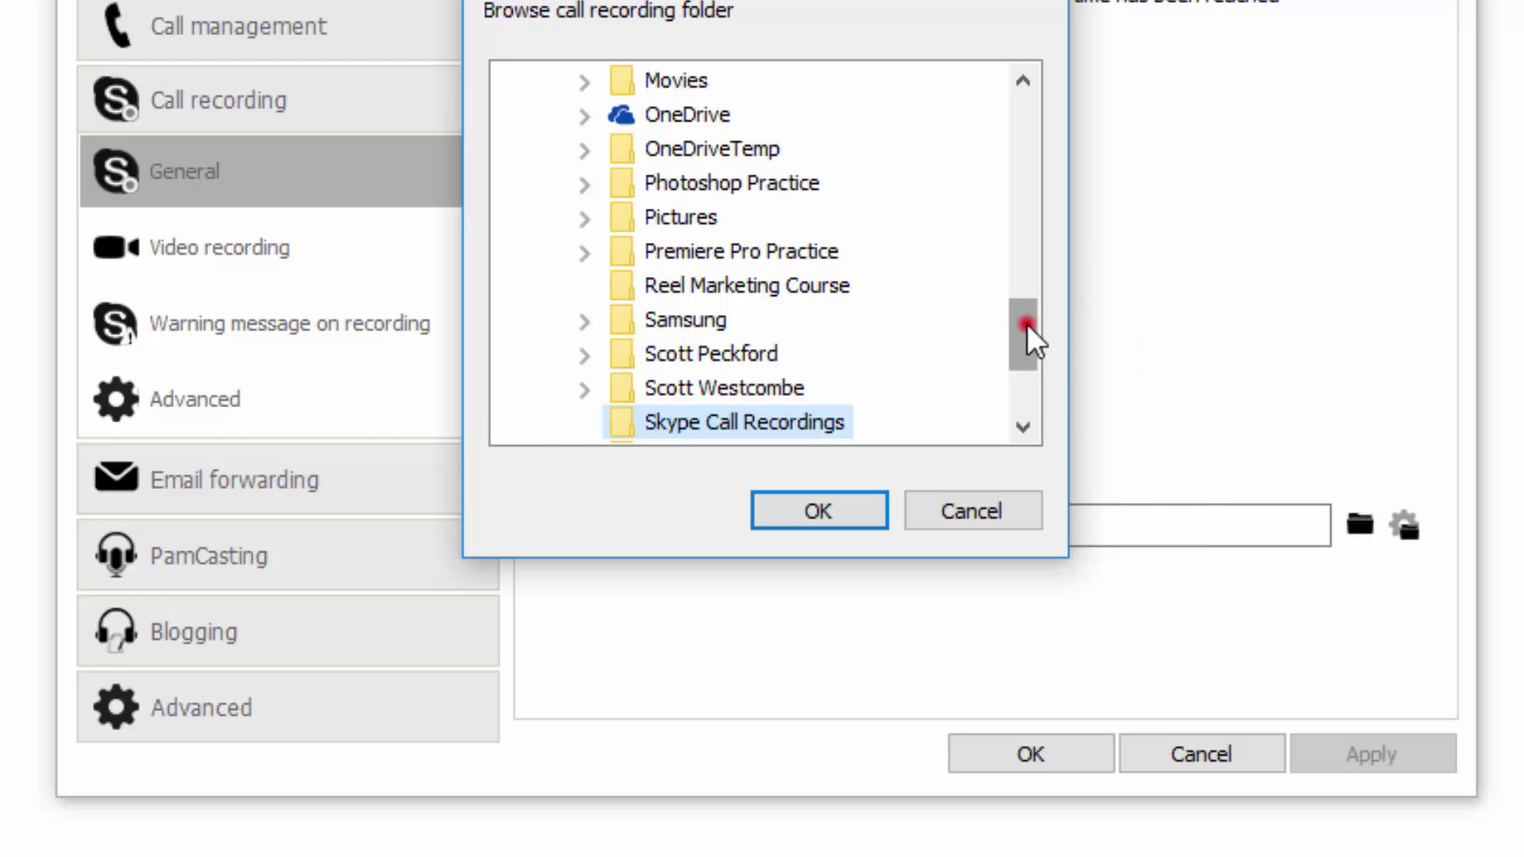
left_click_drag(1027, 324, 1026, 377)
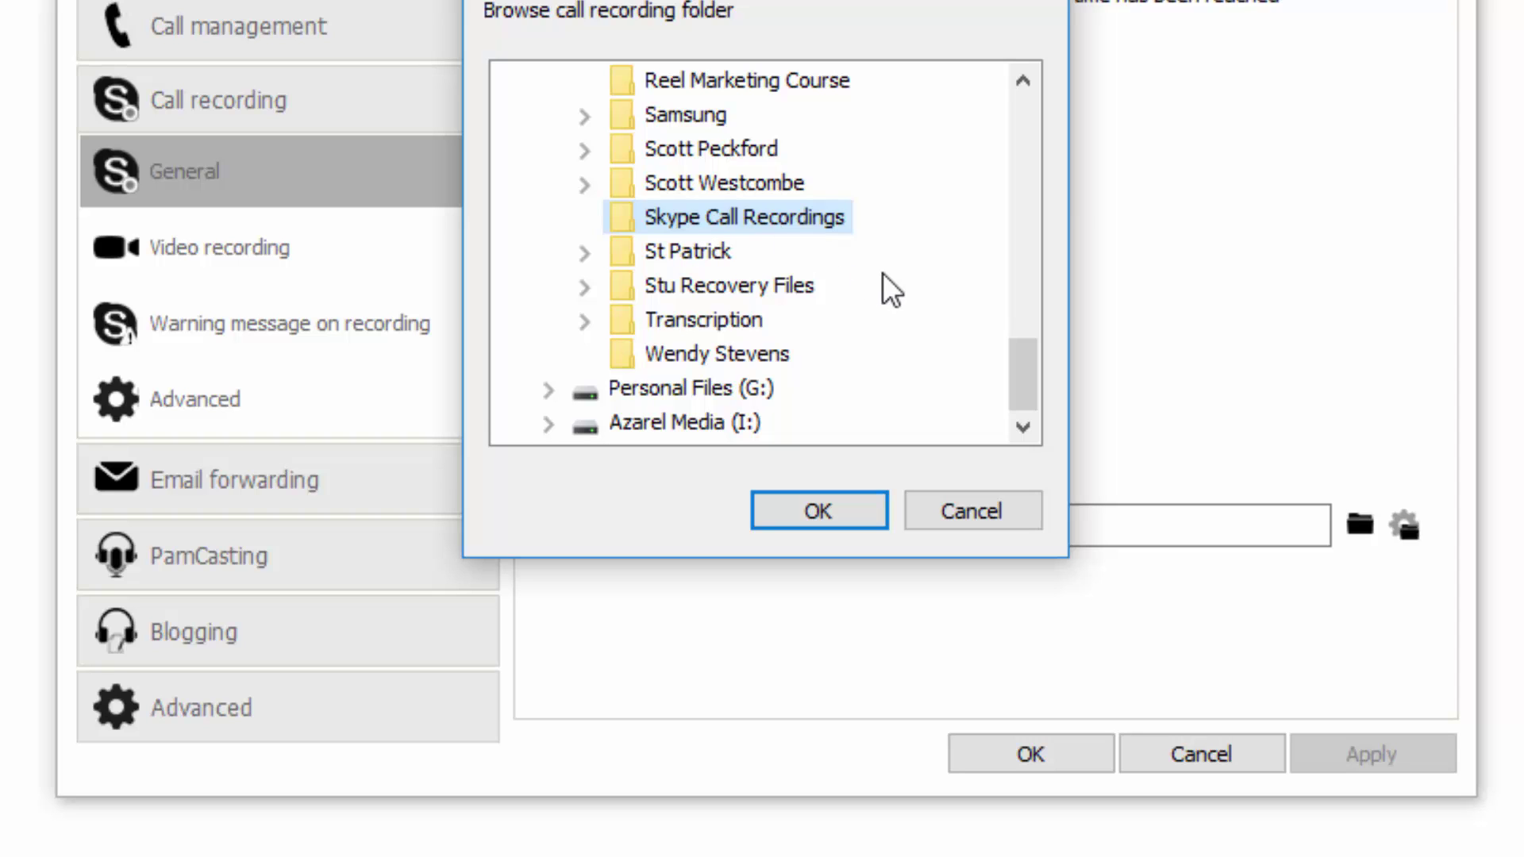
left_click(546, 391)
left_click(548, 82)
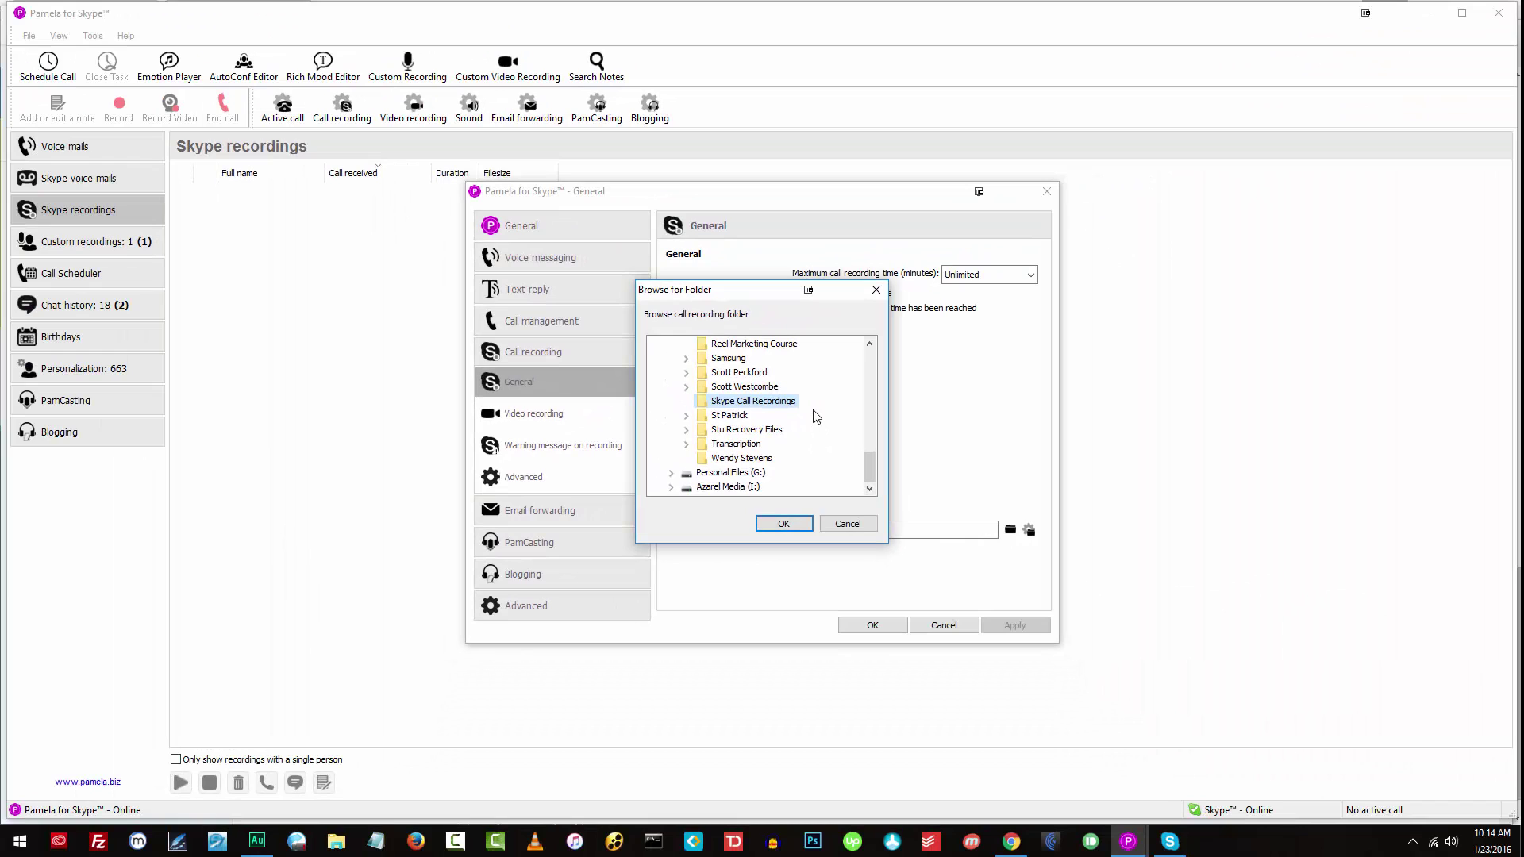
left_click(783, 525)
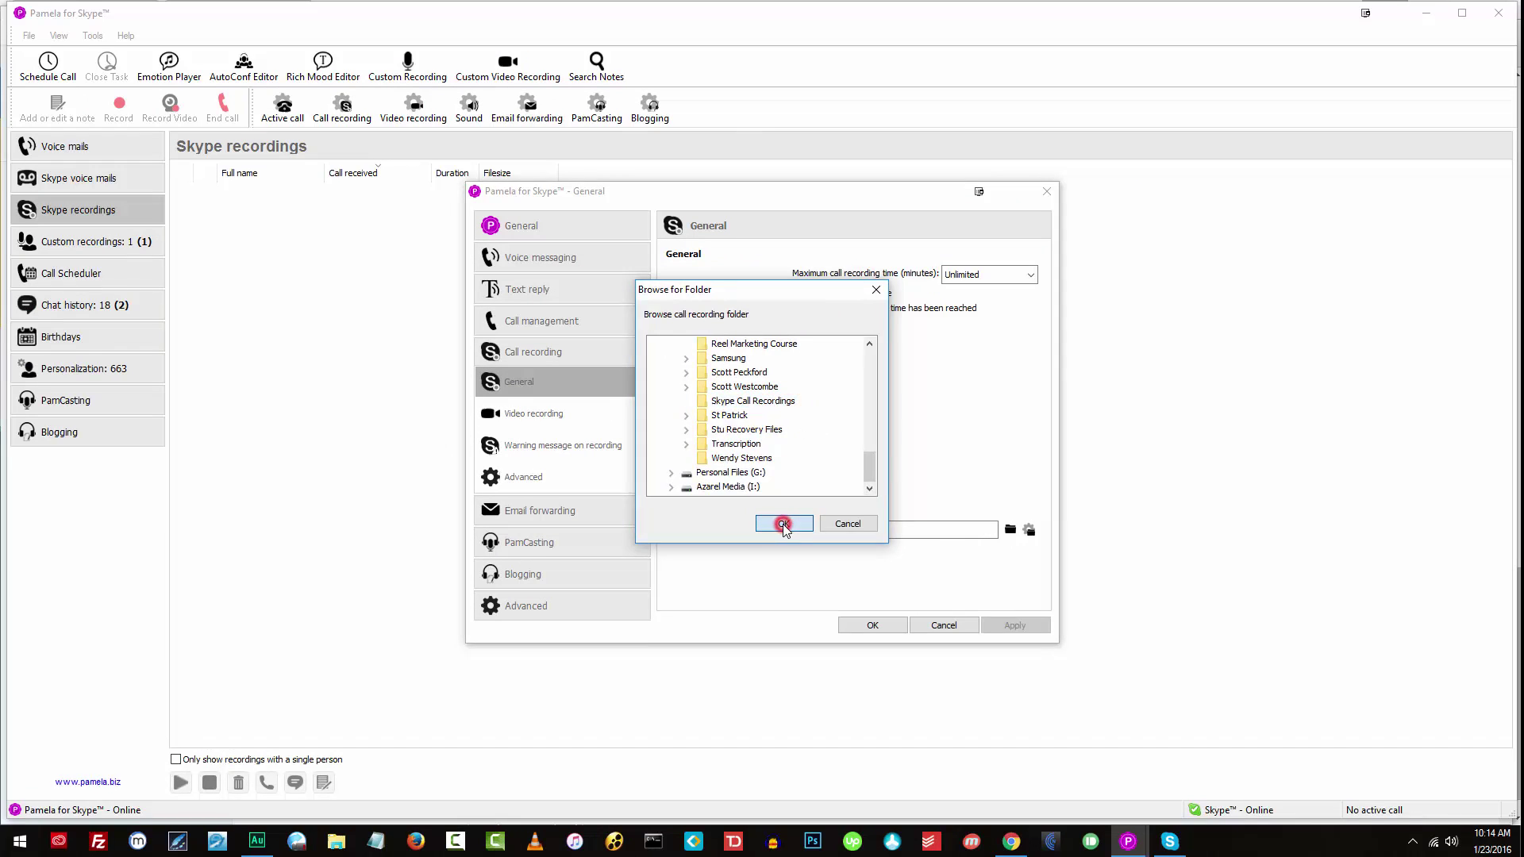
On the Advanced page, tick 'Start external application when call recording has finished' and browse for the program.
left_click(561, 478)
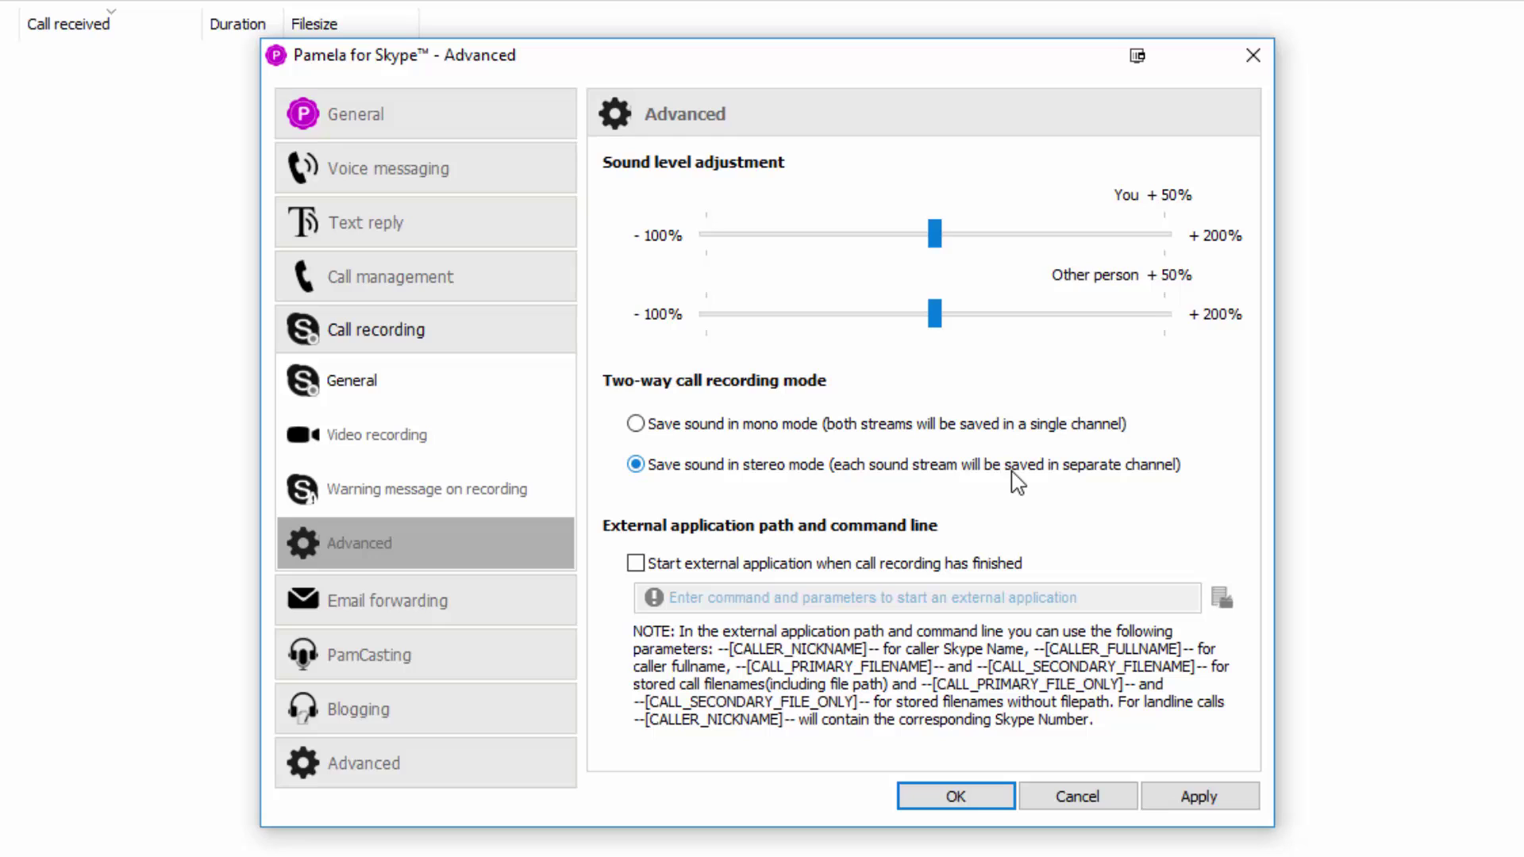
left_click(636, 565)
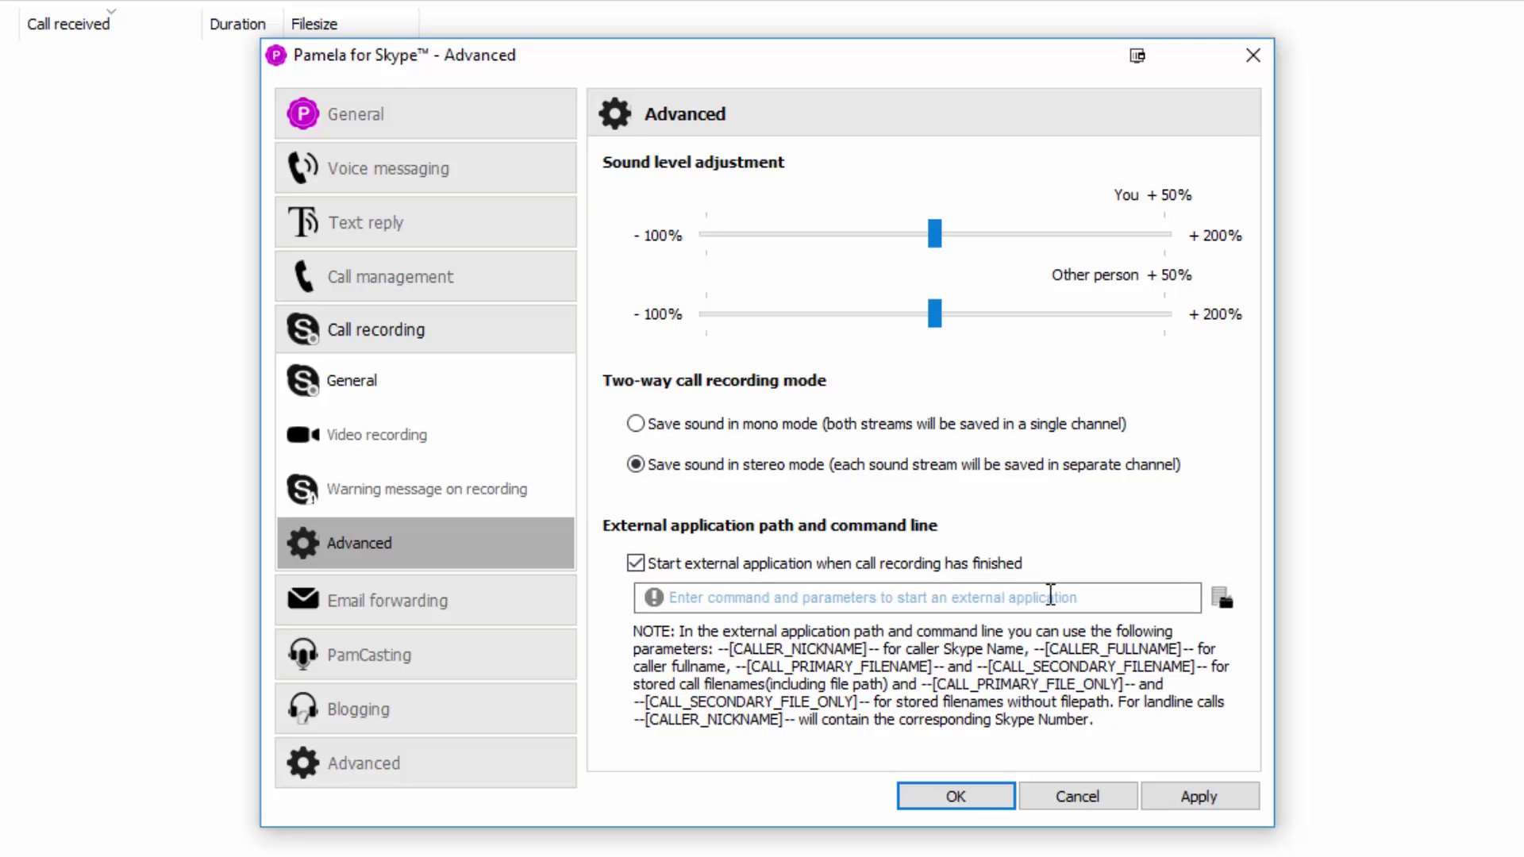
left_click(1222, 599)
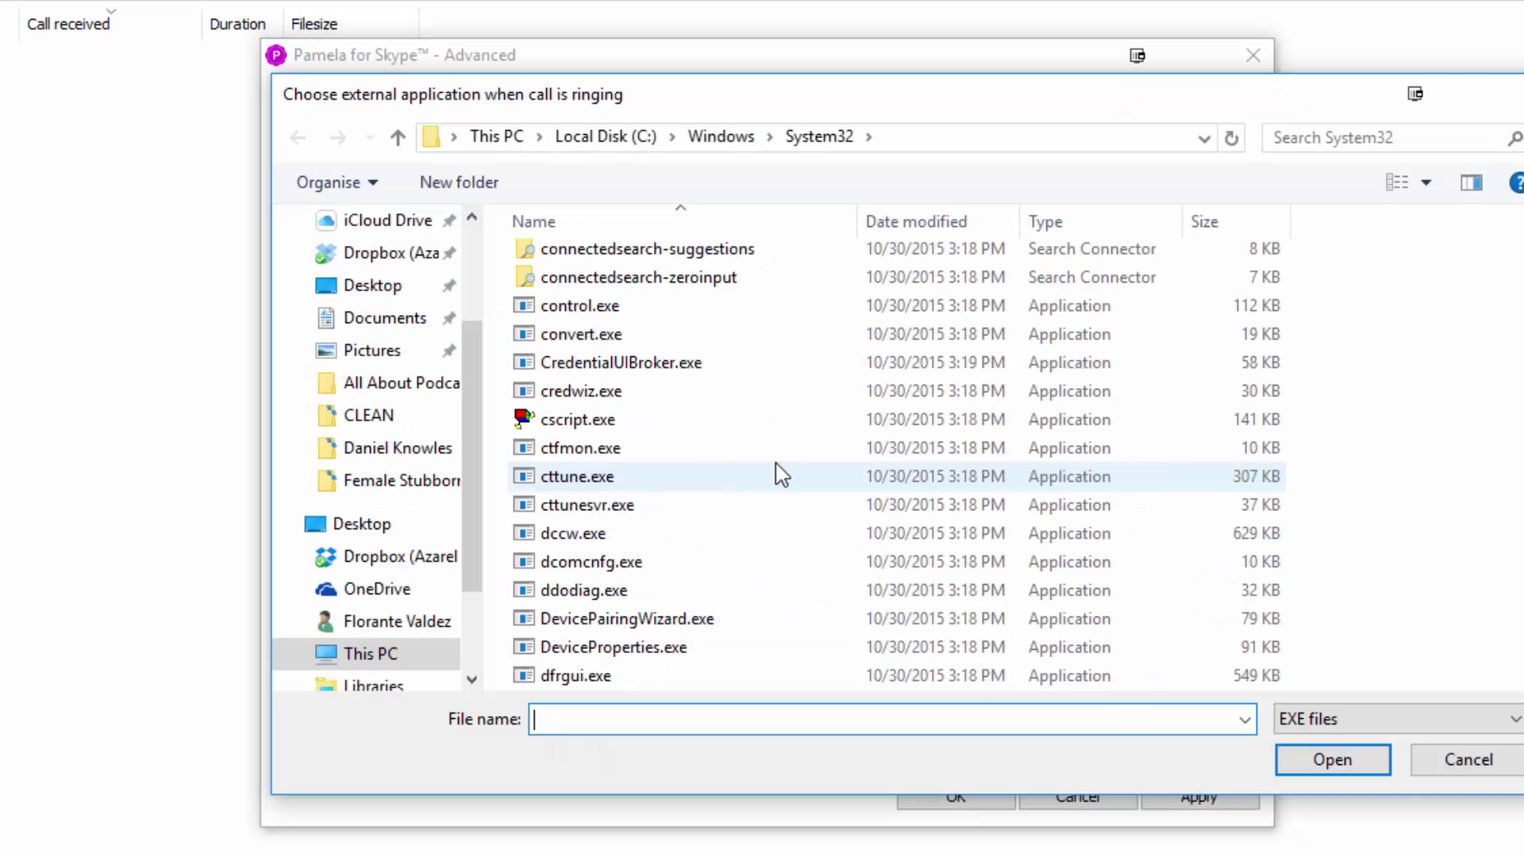
Abandon the System32 program chooser, leaving the external-application option unchecked with no command set.
scroll(782, 475, "down", 12)
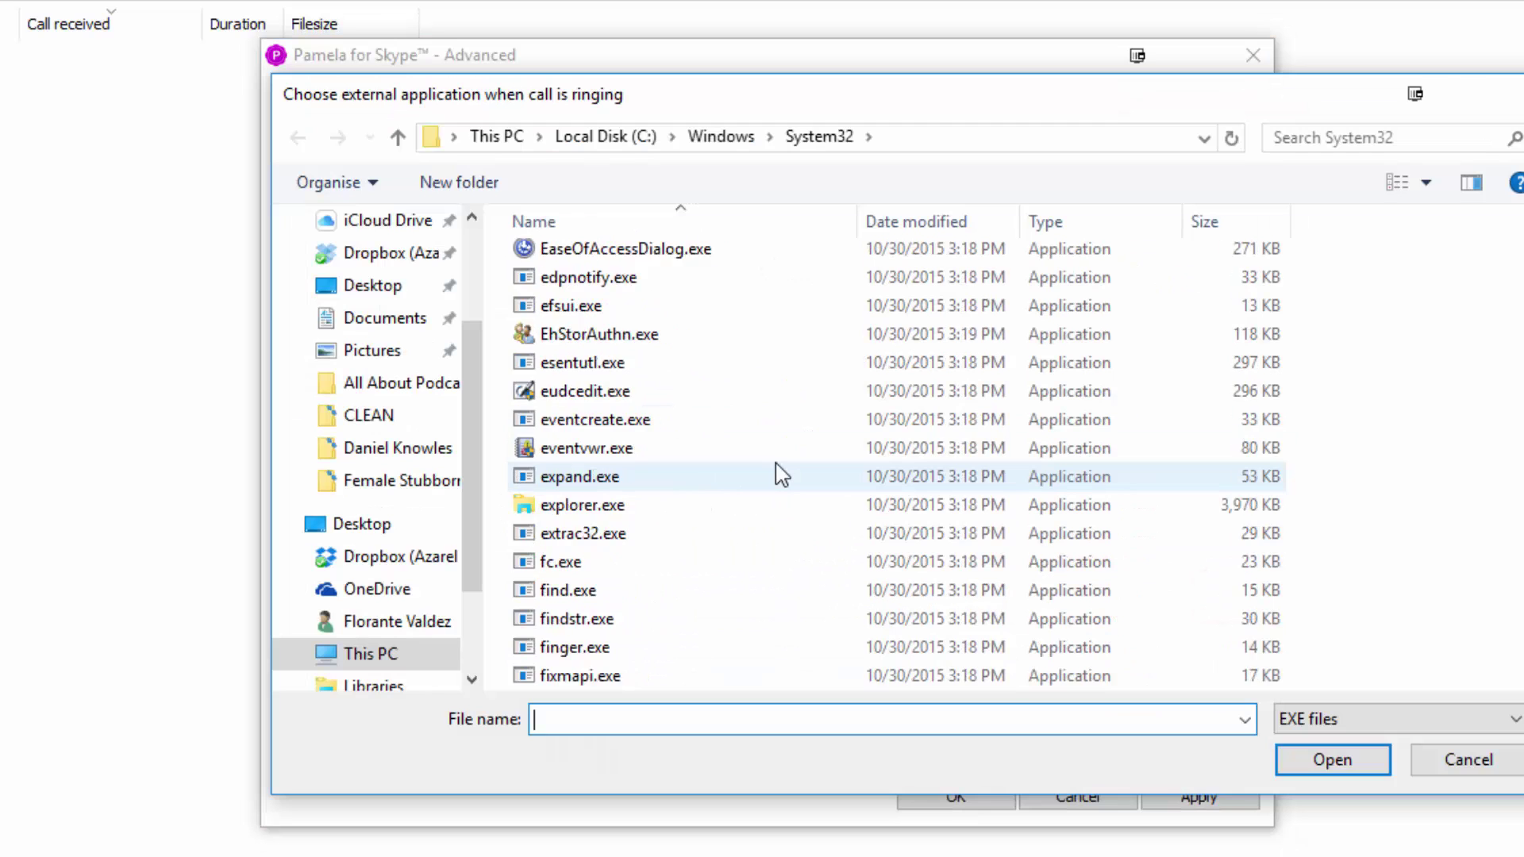
scroll(782, 474, "down", 10)
scroll(782, 475, "down", 8)
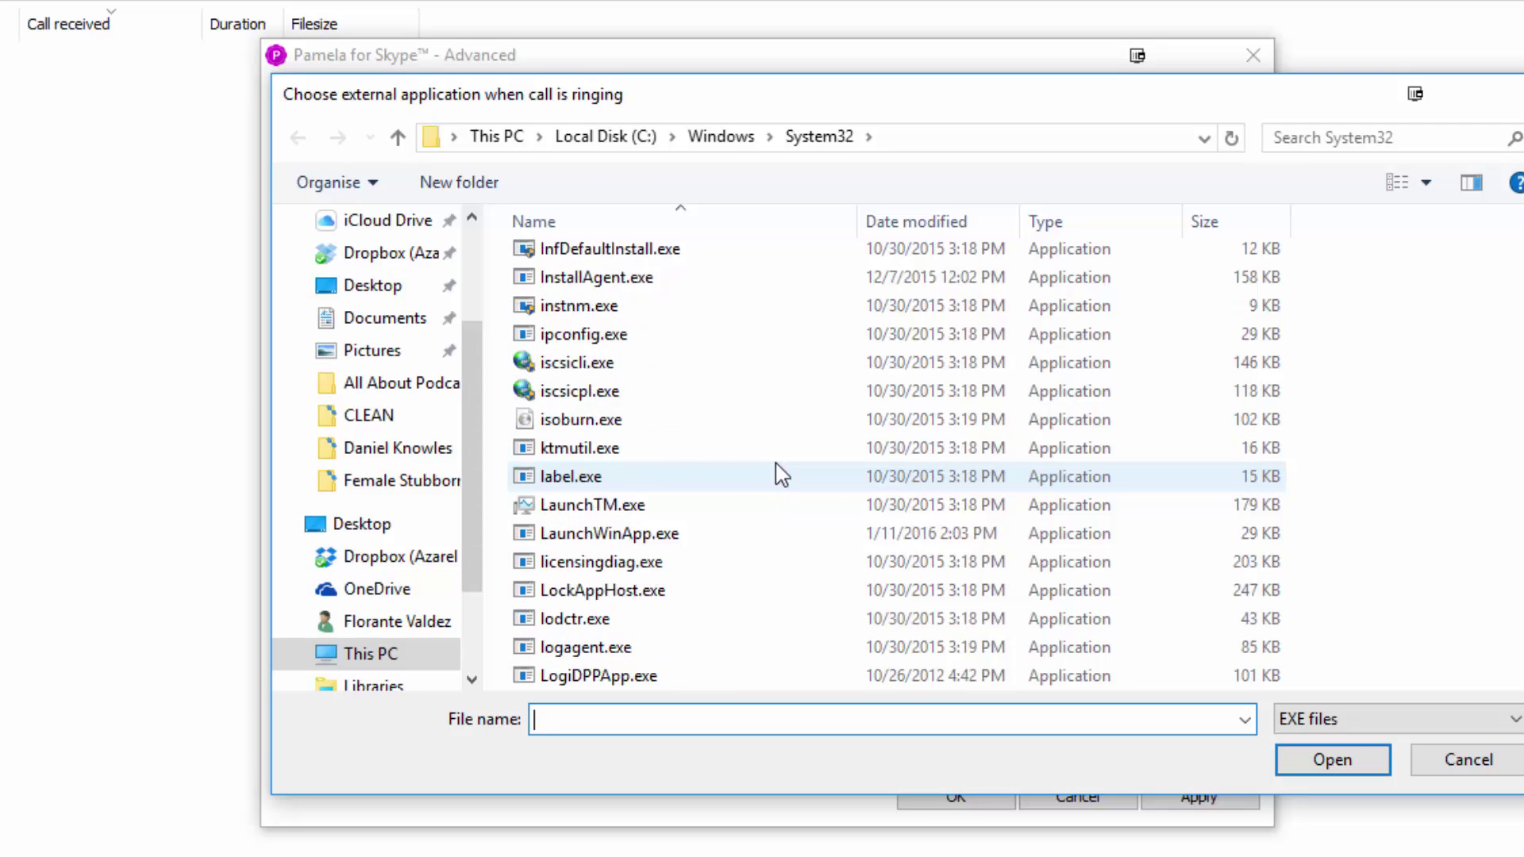
scroll(782, 474, "down", 6)
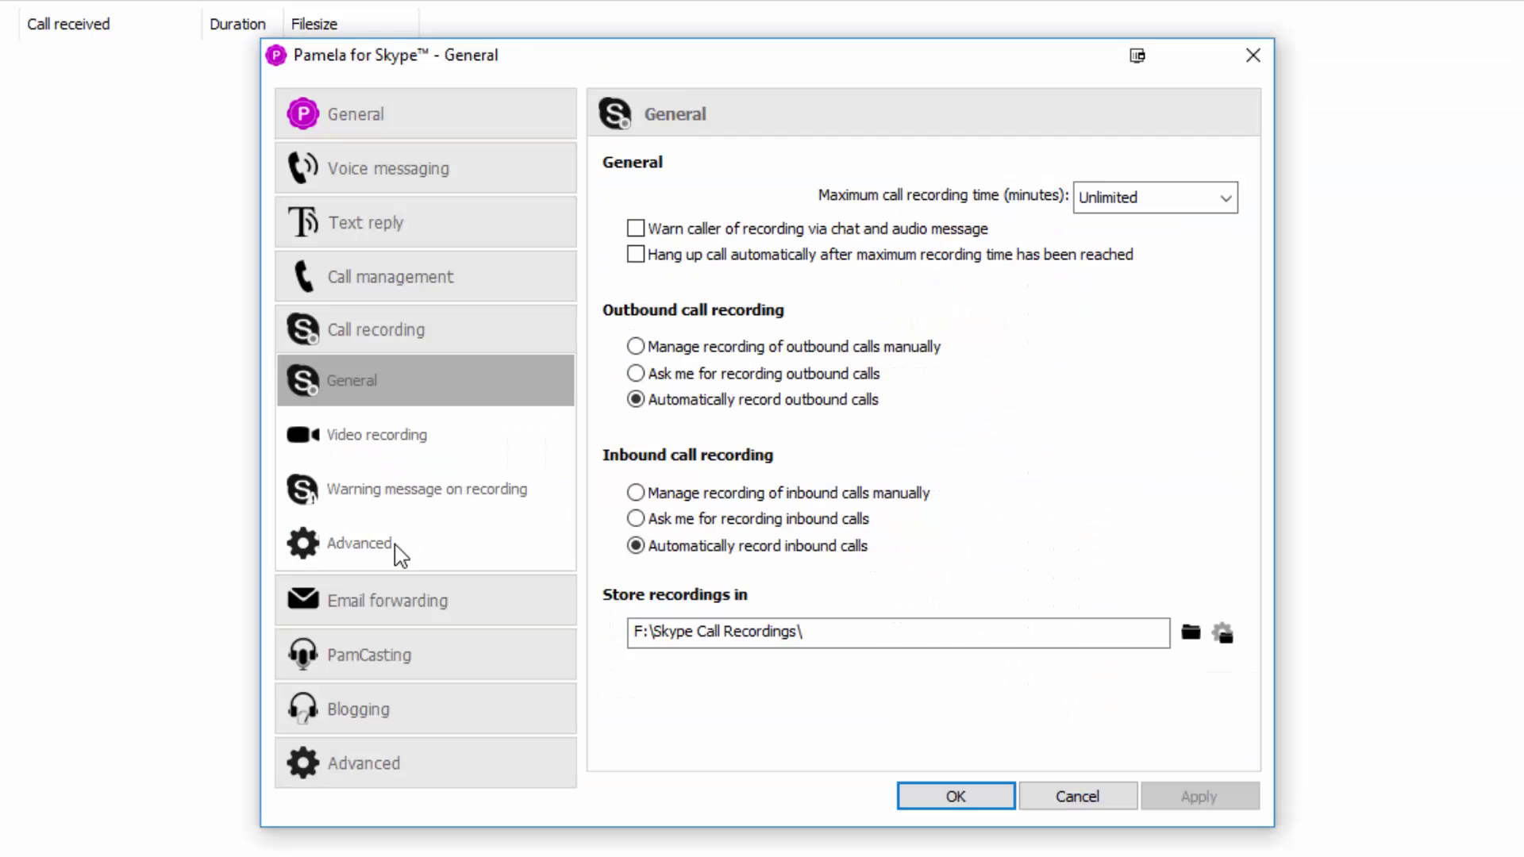
left_click(394, 543)
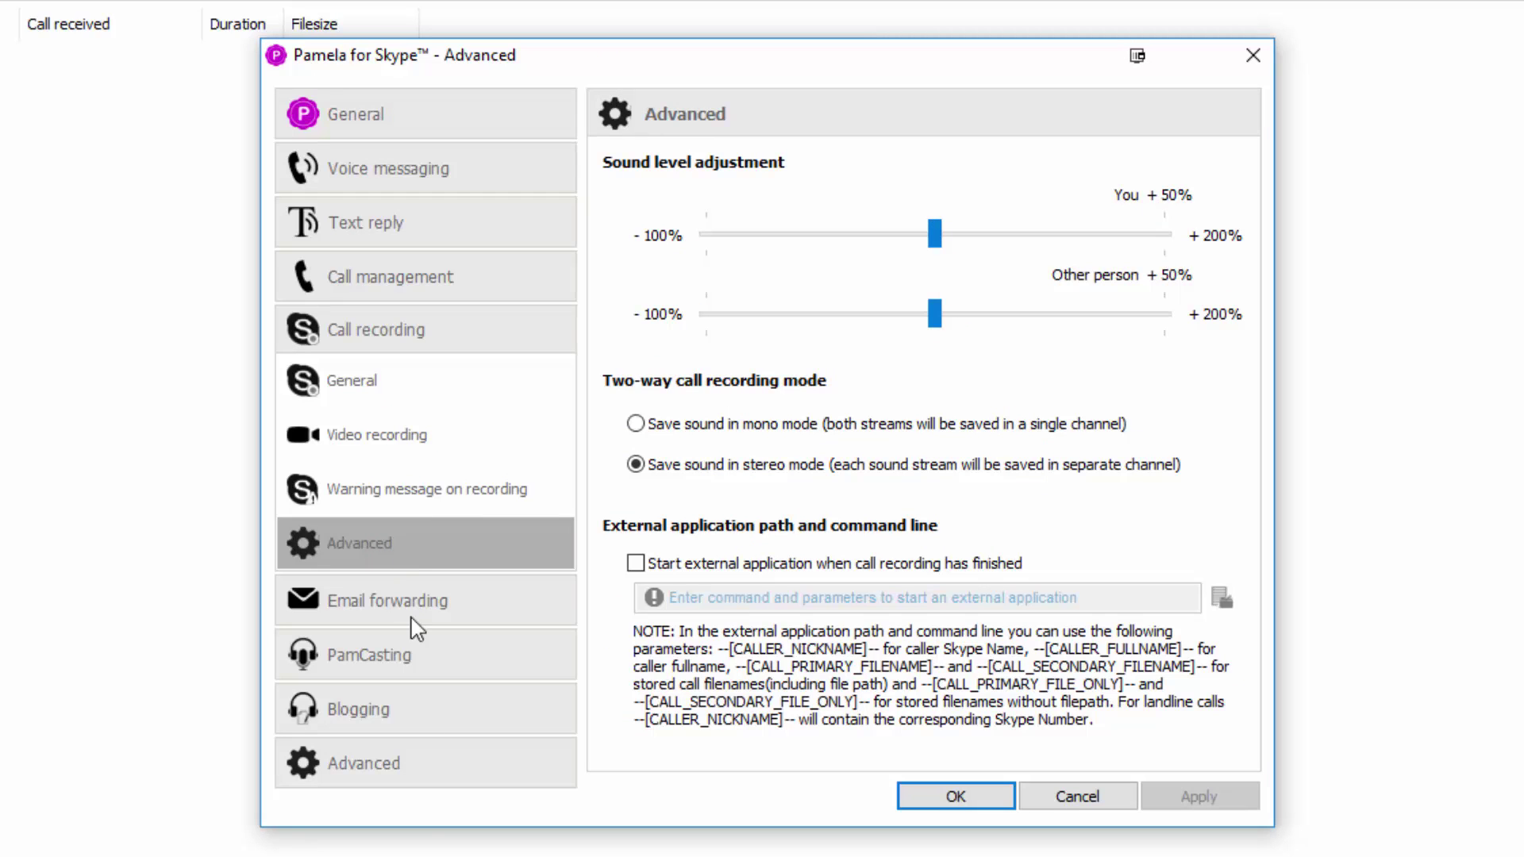
On the Sound page, enable 'Automatically copy device settings from Skype', then apply and save with OK.
left_click(435, 769)
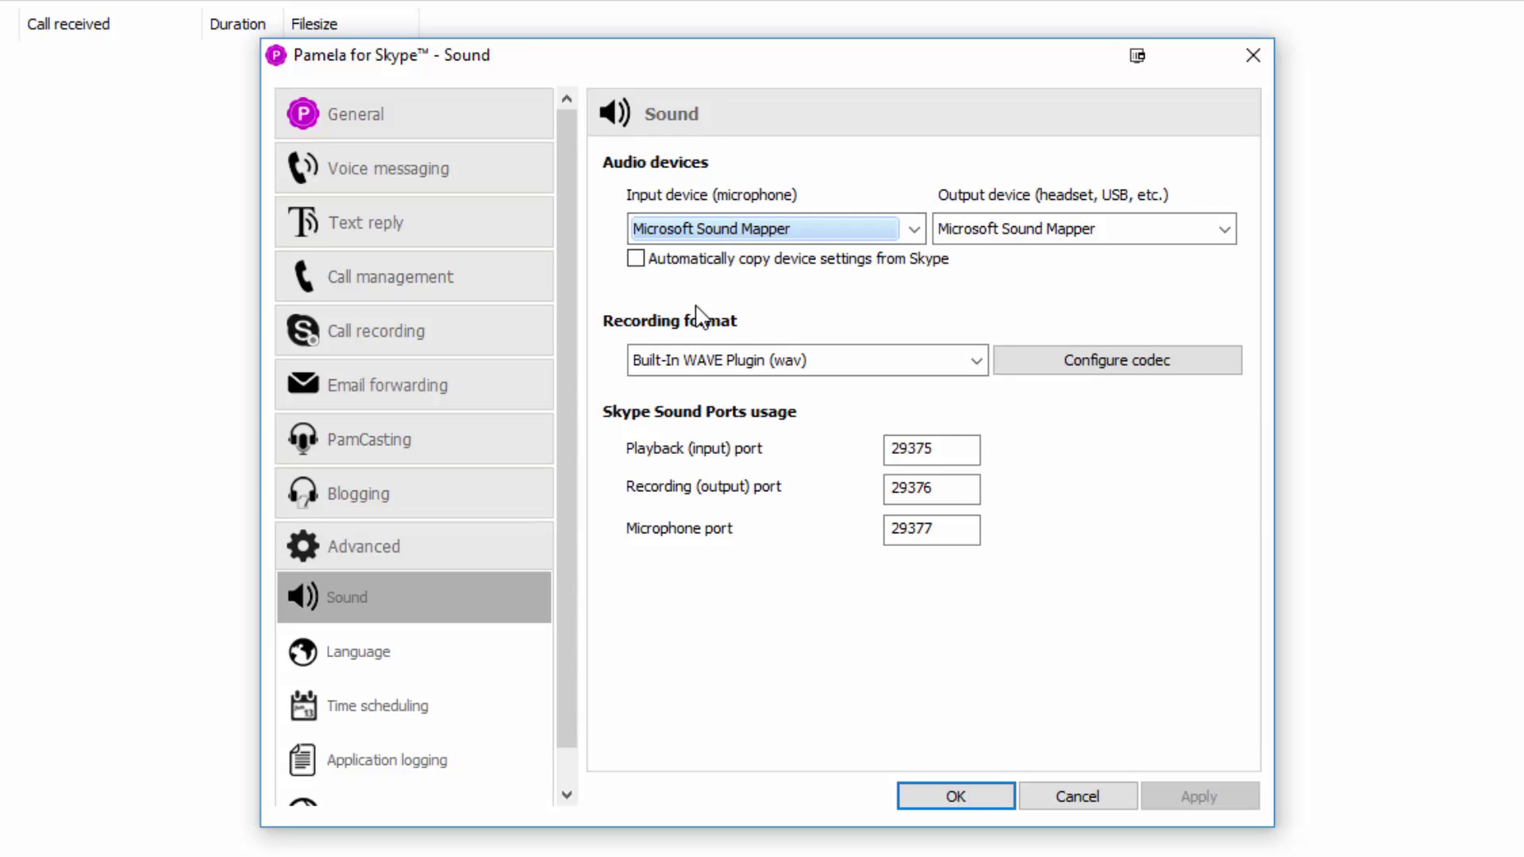
left_click(636, 259)
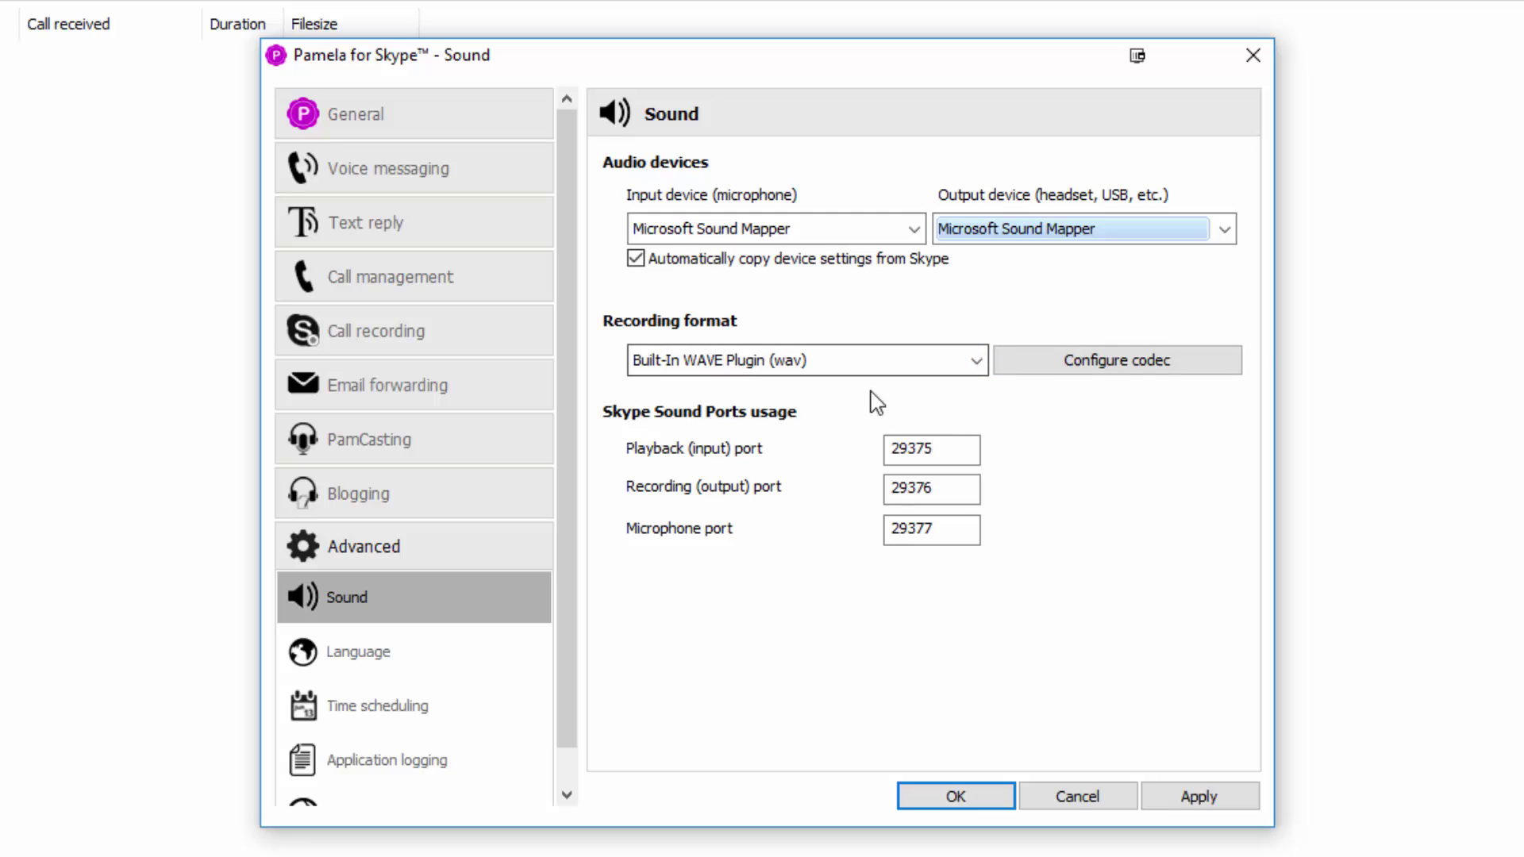
left_click(1210, 800)
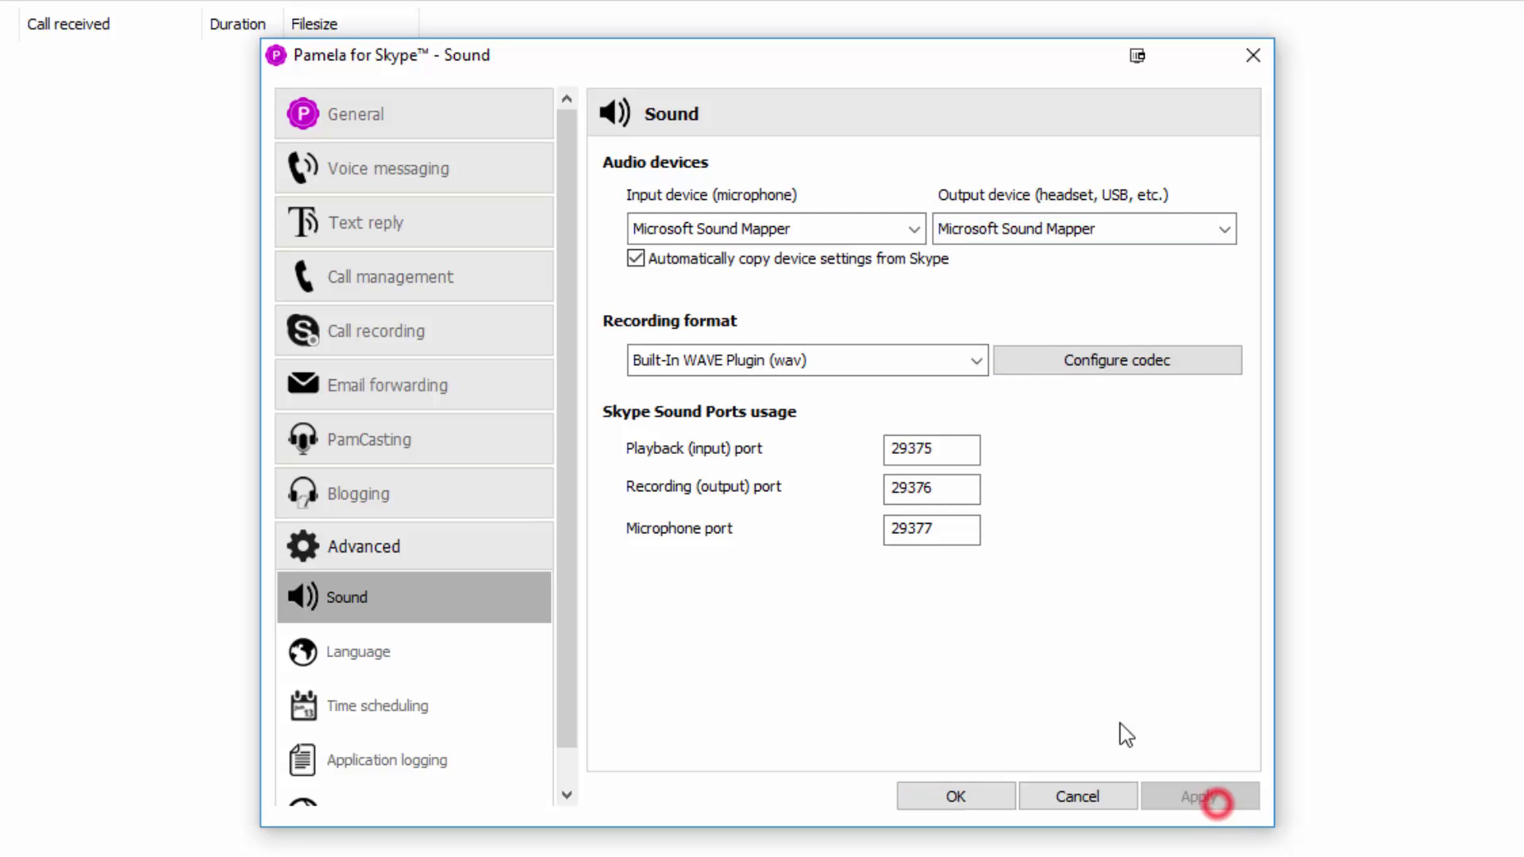
left_click(954, 799)
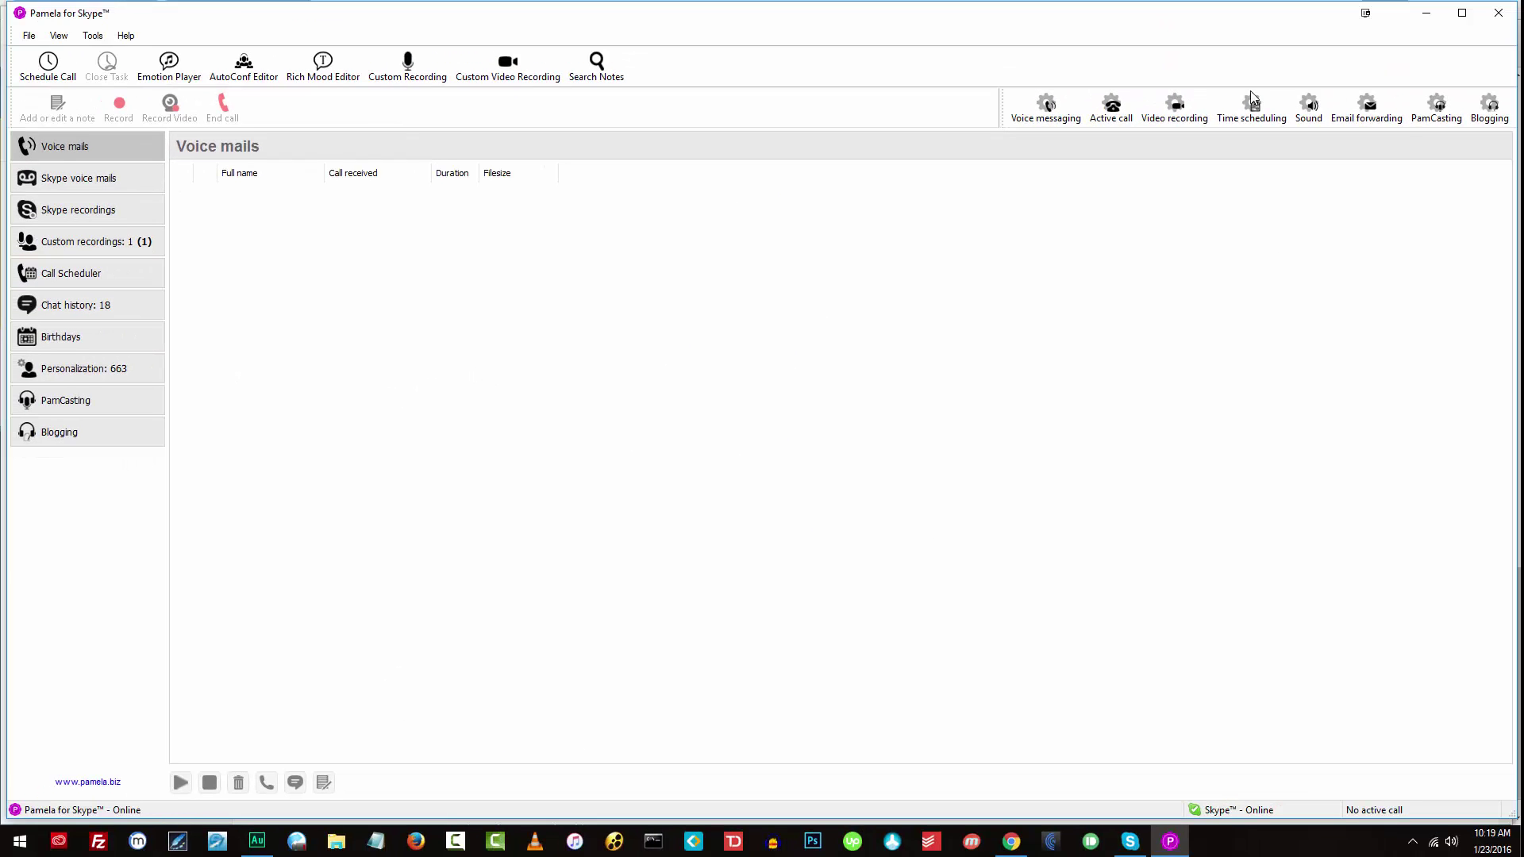
Maximize Pamela, then search Skype contacts for 'test' and open Echo / Sound Test Service.
left_click(1461, 12)
left_click(1138, 362)
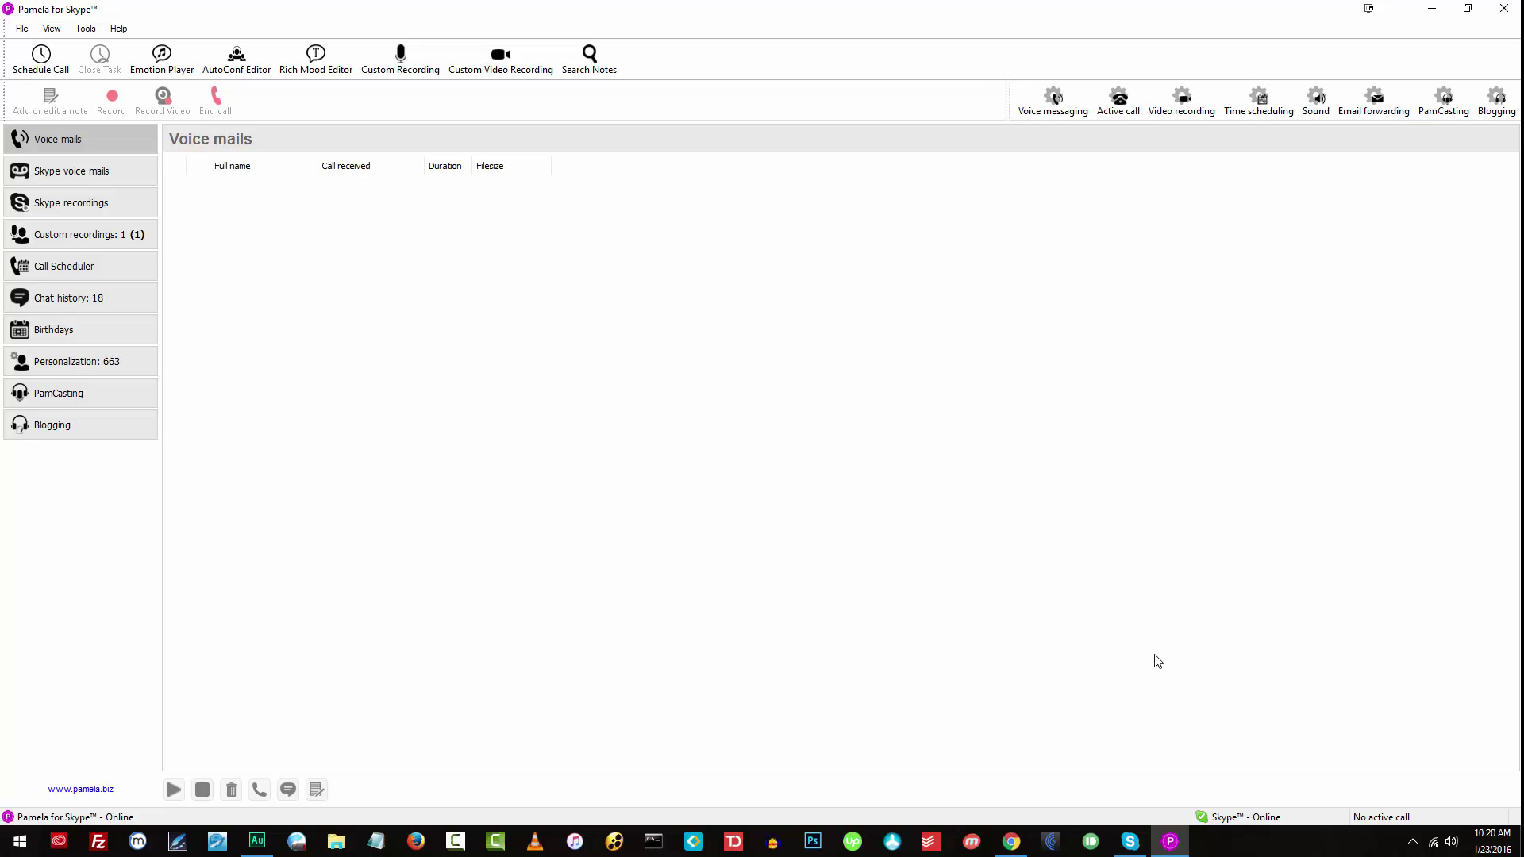
left_click(1130, 841)
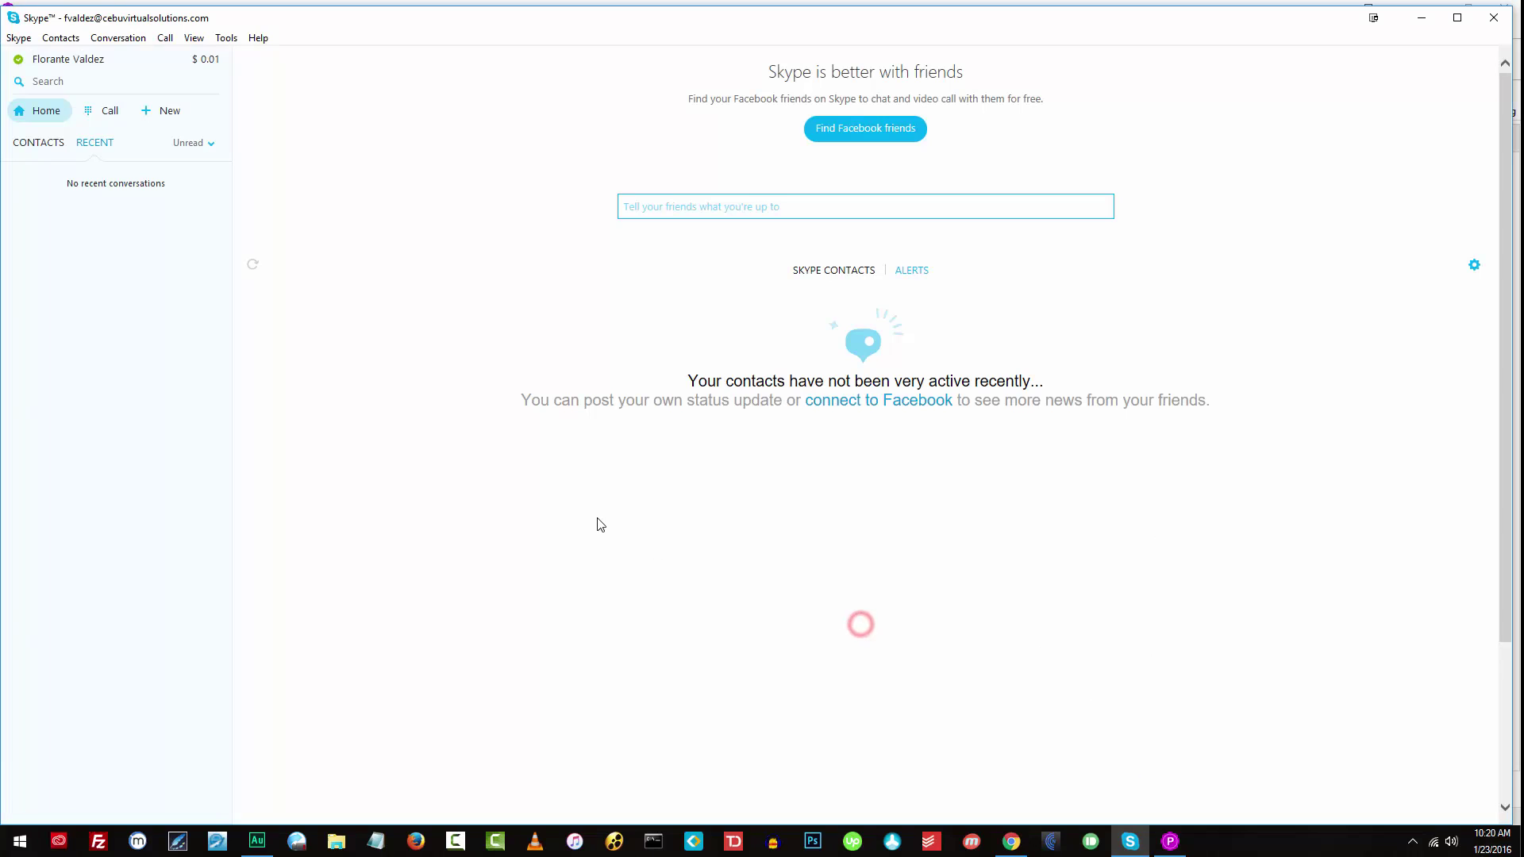
left_click(121, 77)
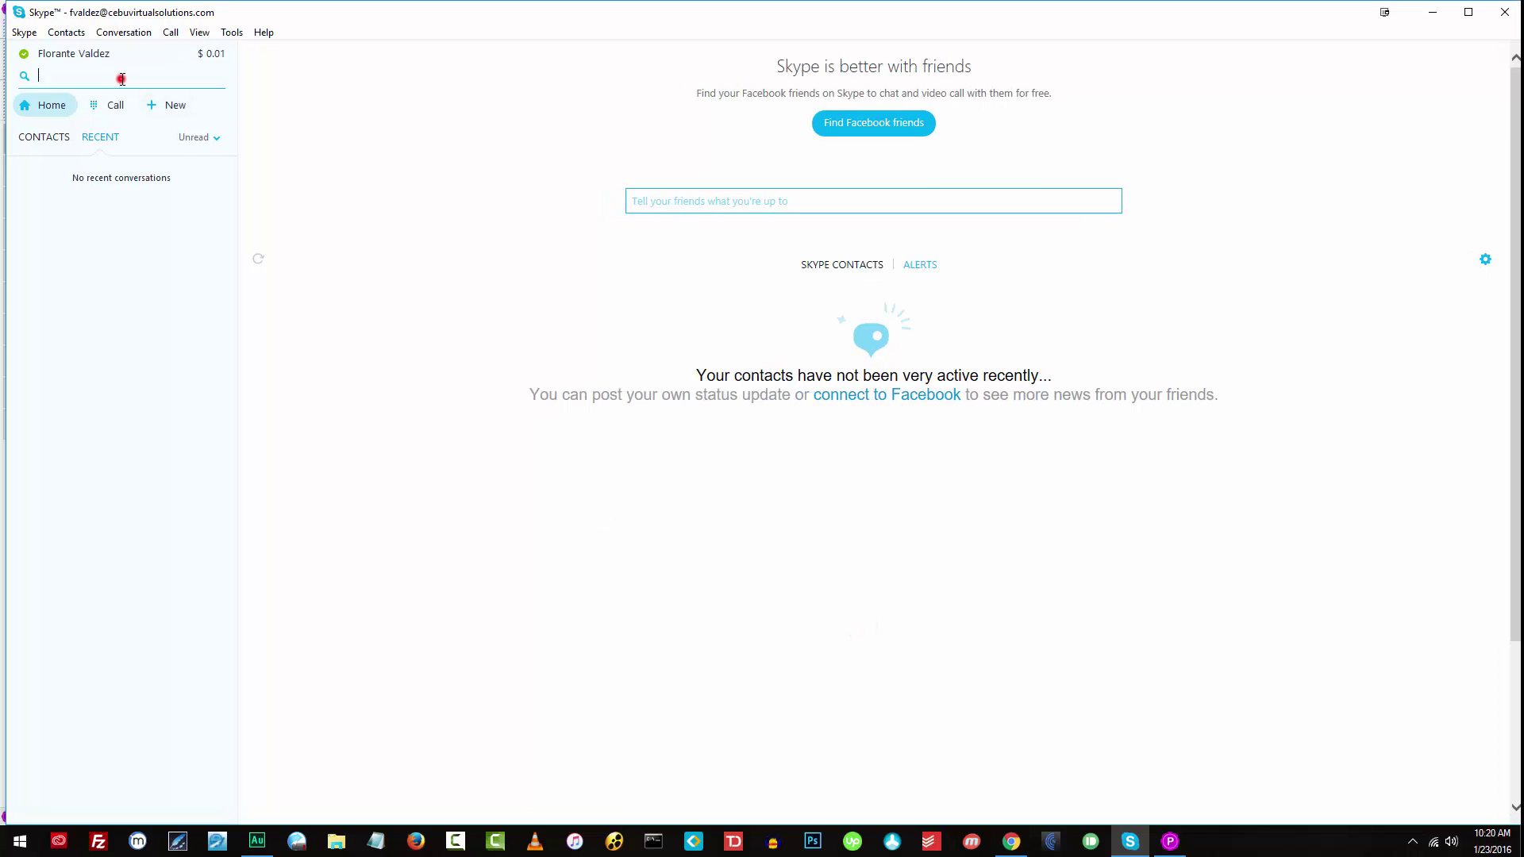
type("test")
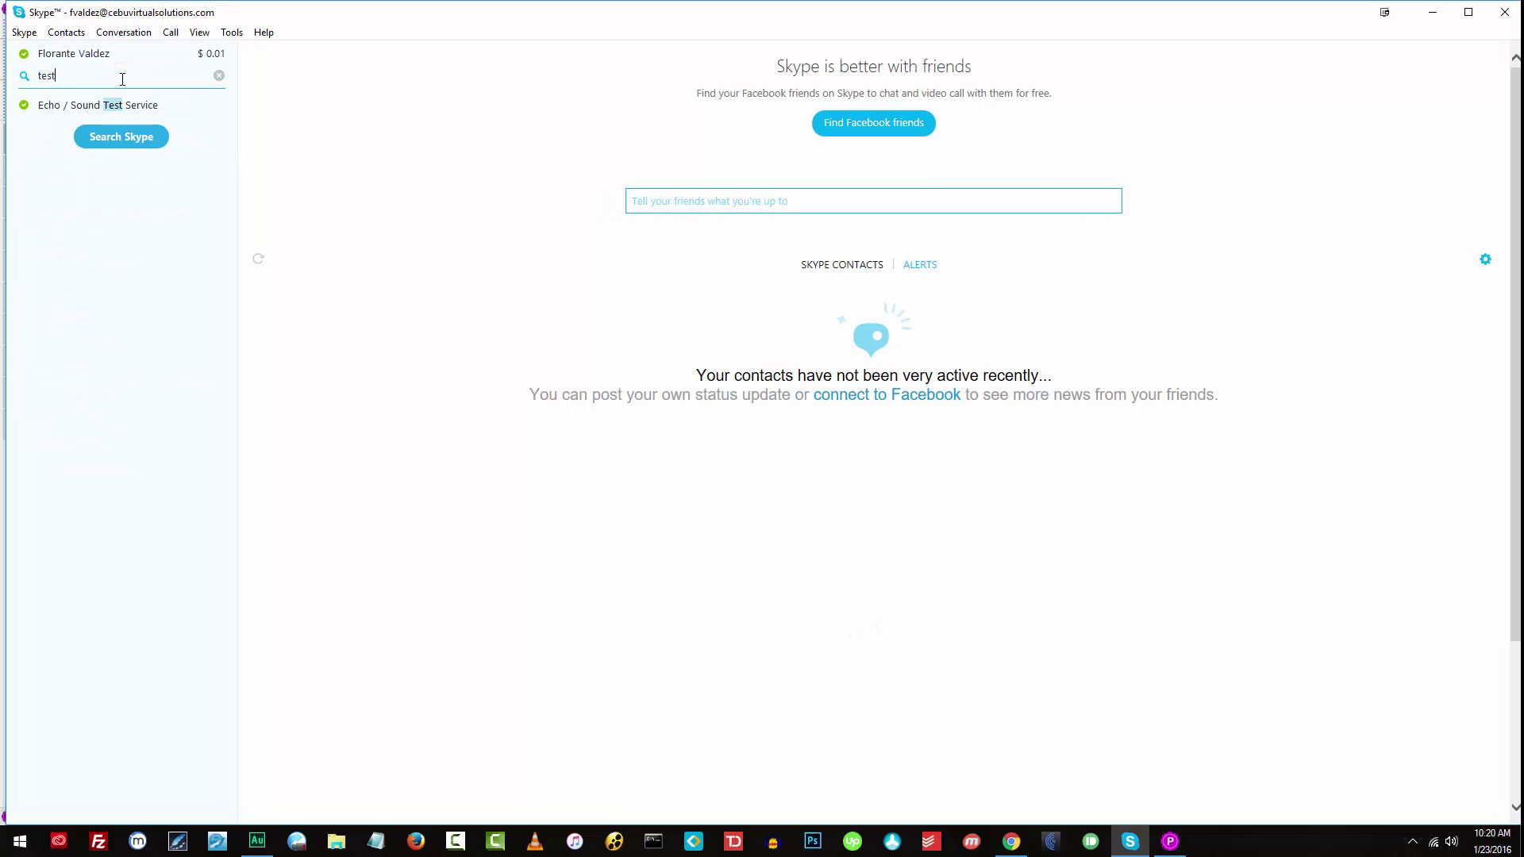
left_click(75, 106)
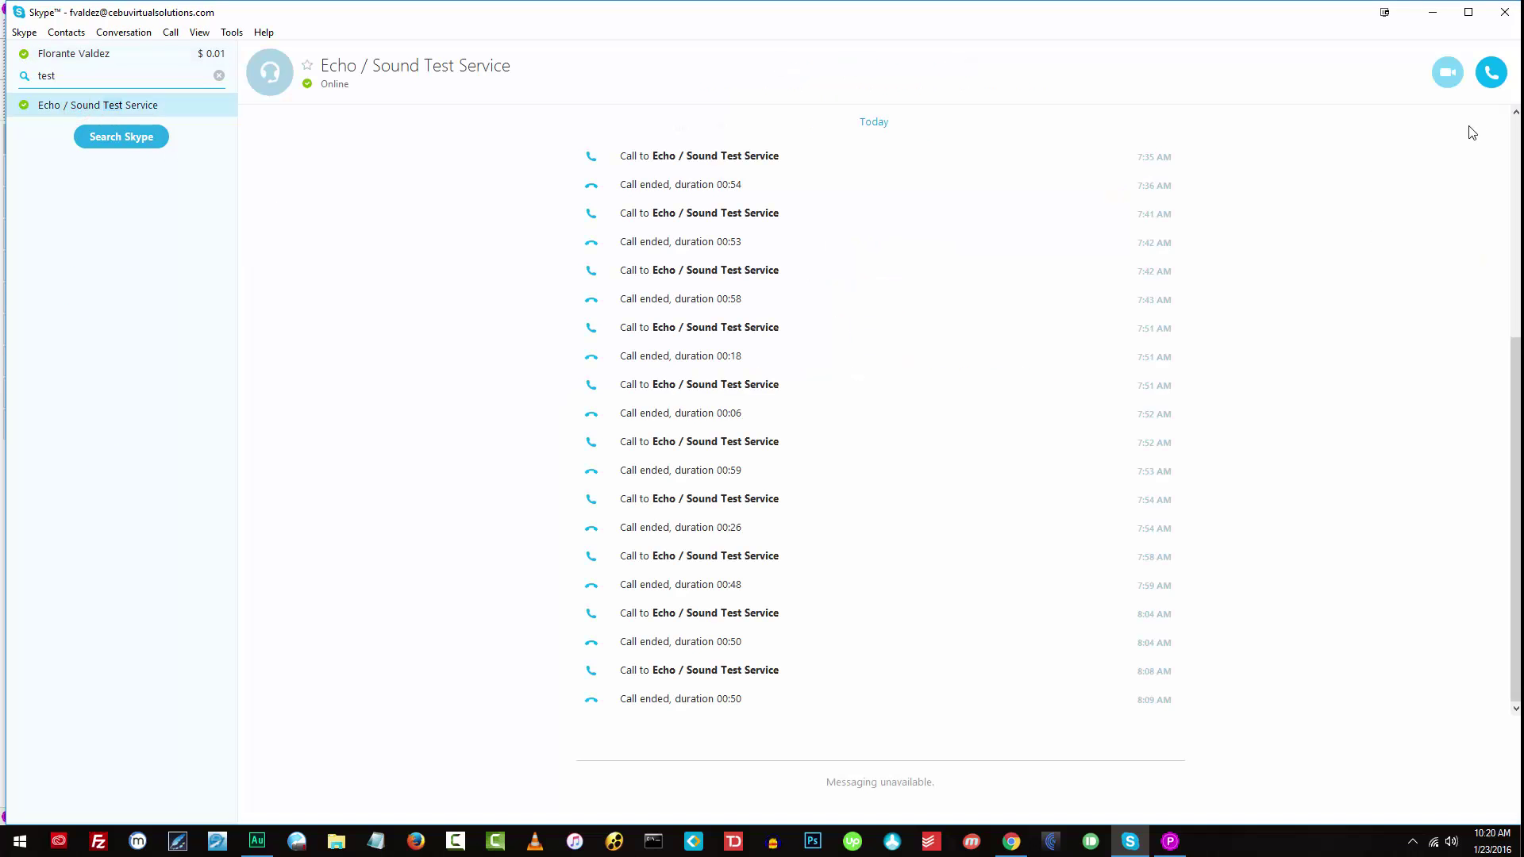
Call Echo / Sound Test Service, confirm Pamela shows 'Call recording', and return to the call.
left_click(1491, 72)
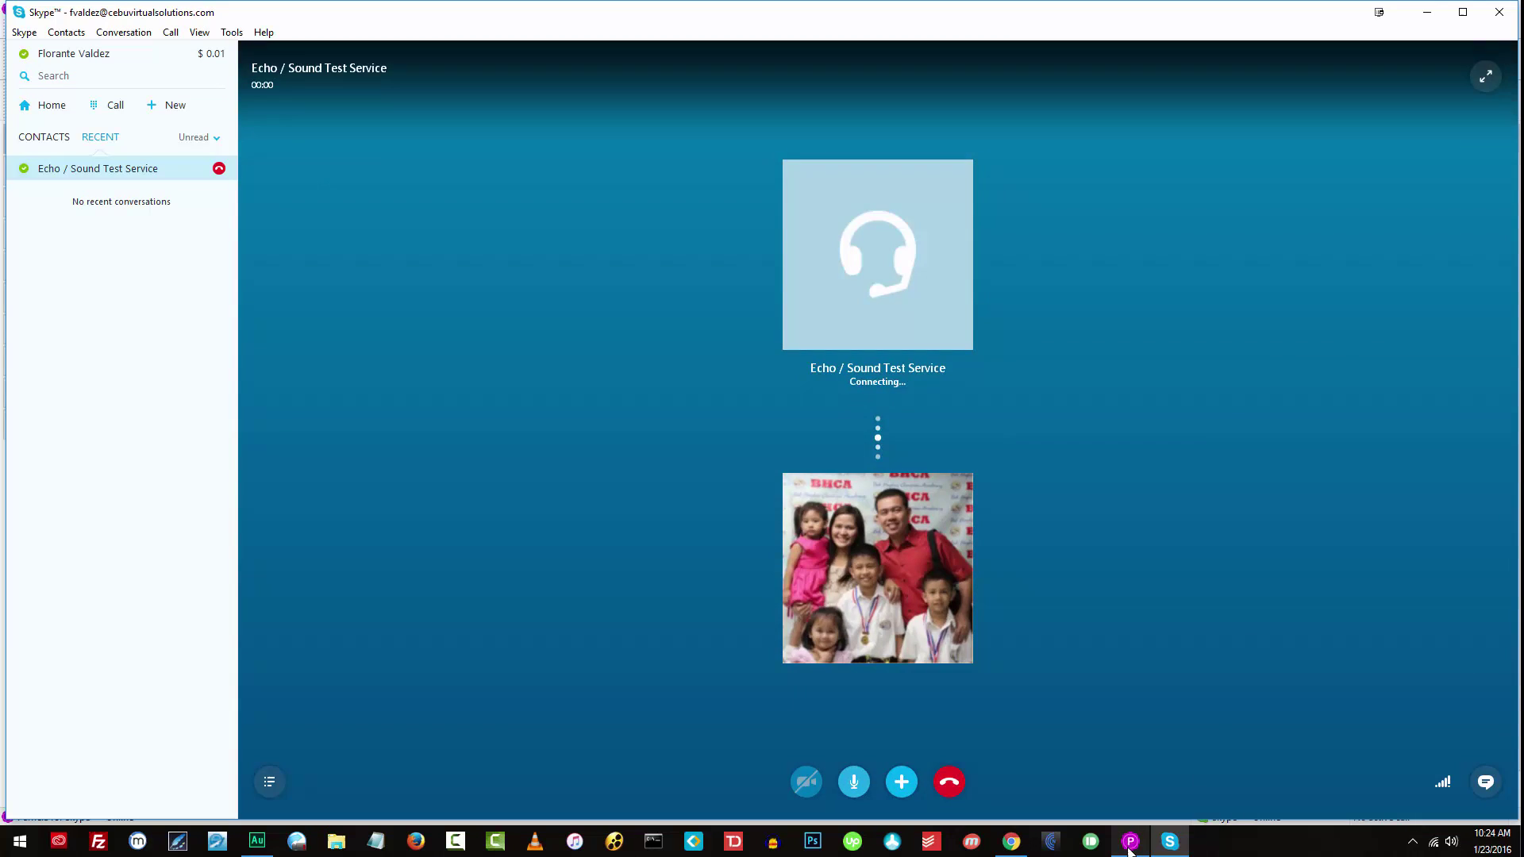
mouse_move(1130, 850)
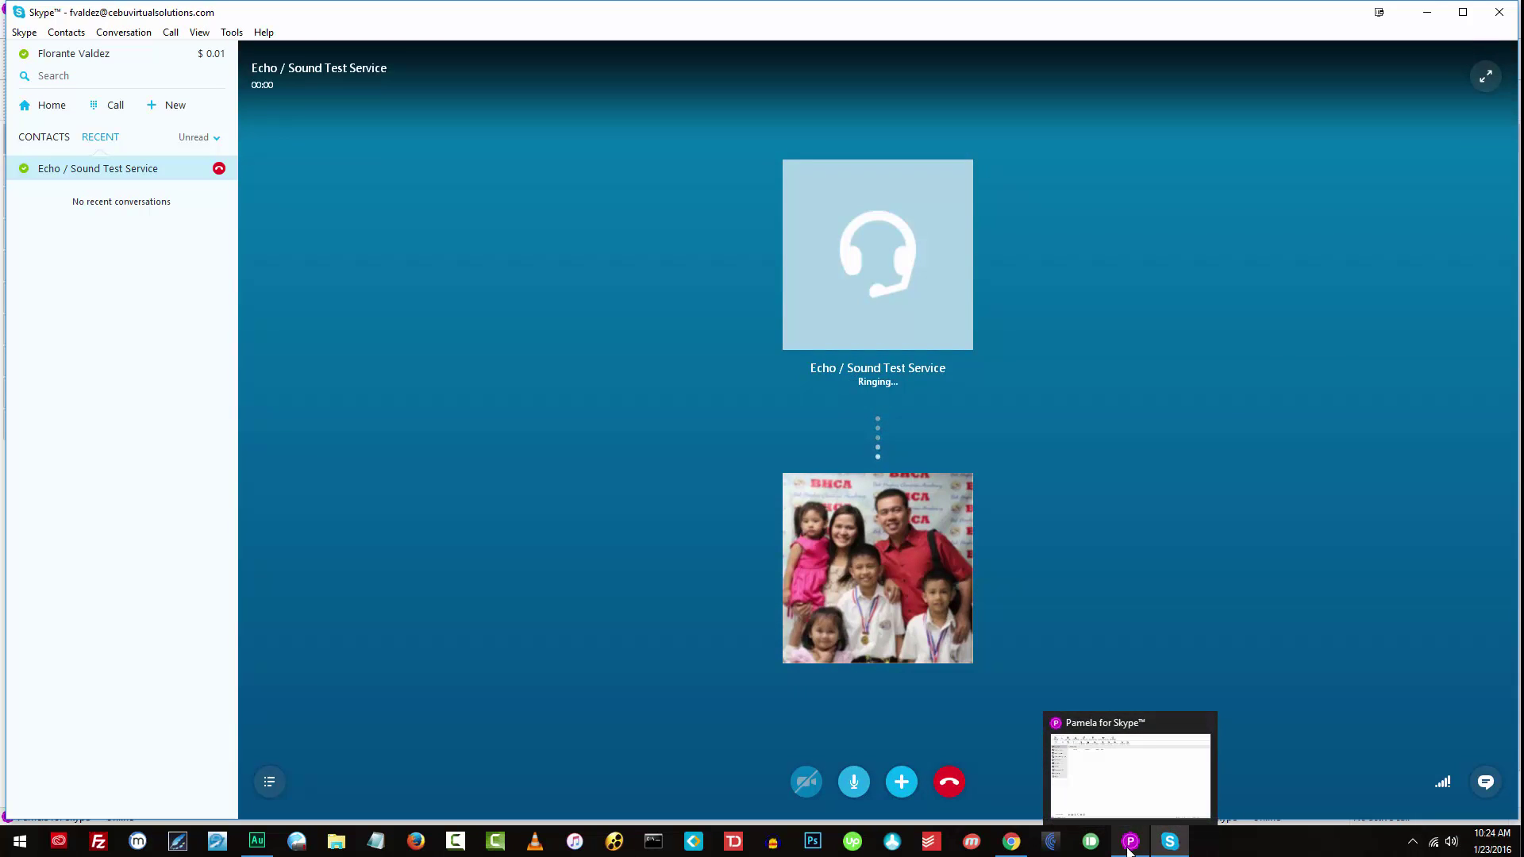
left_click(1130, 842)
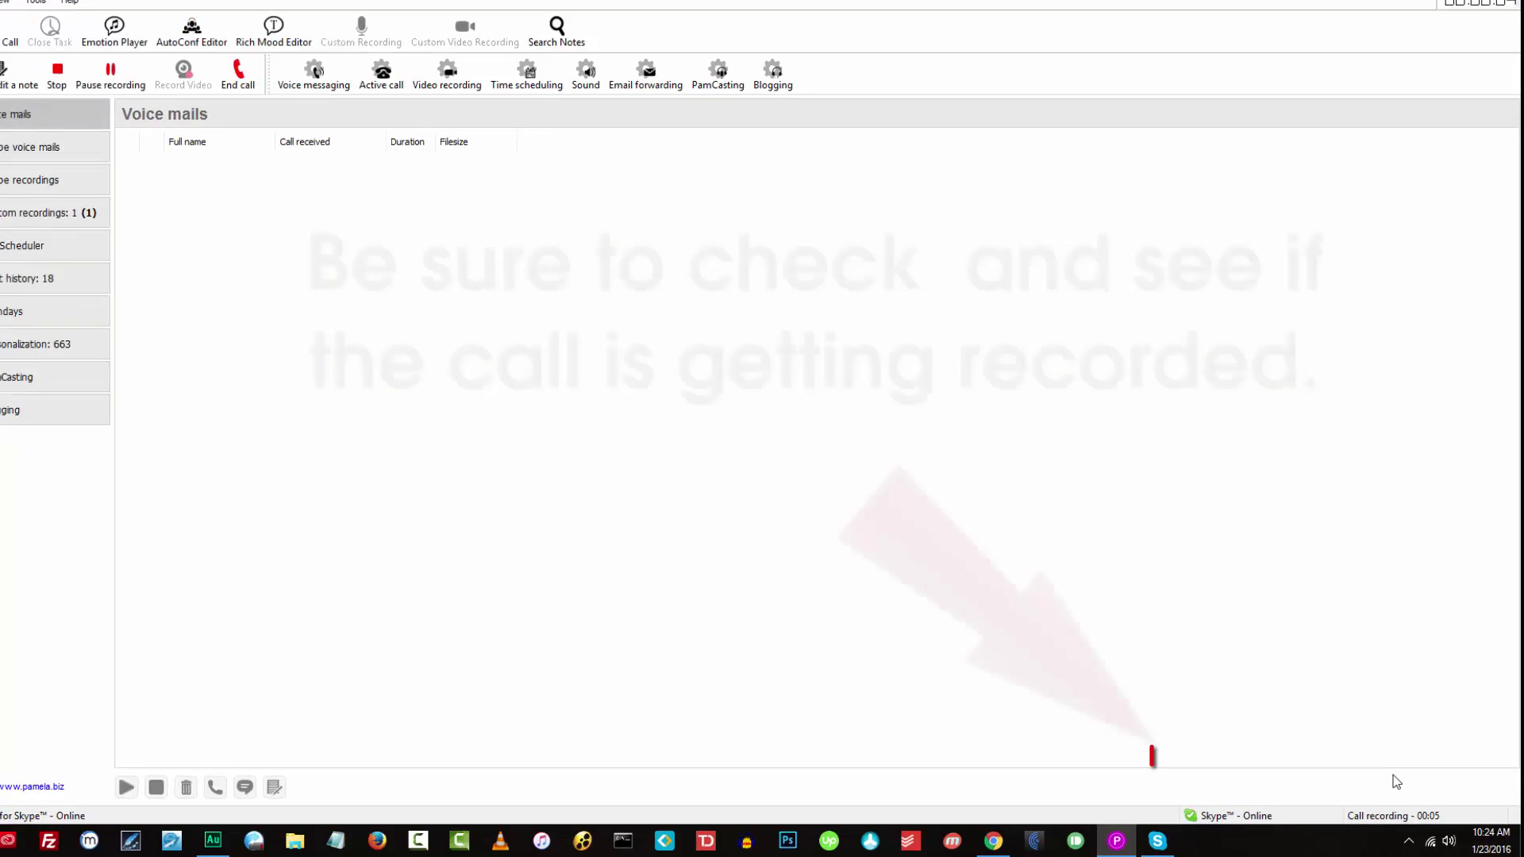
mouse_move(1170, 841)
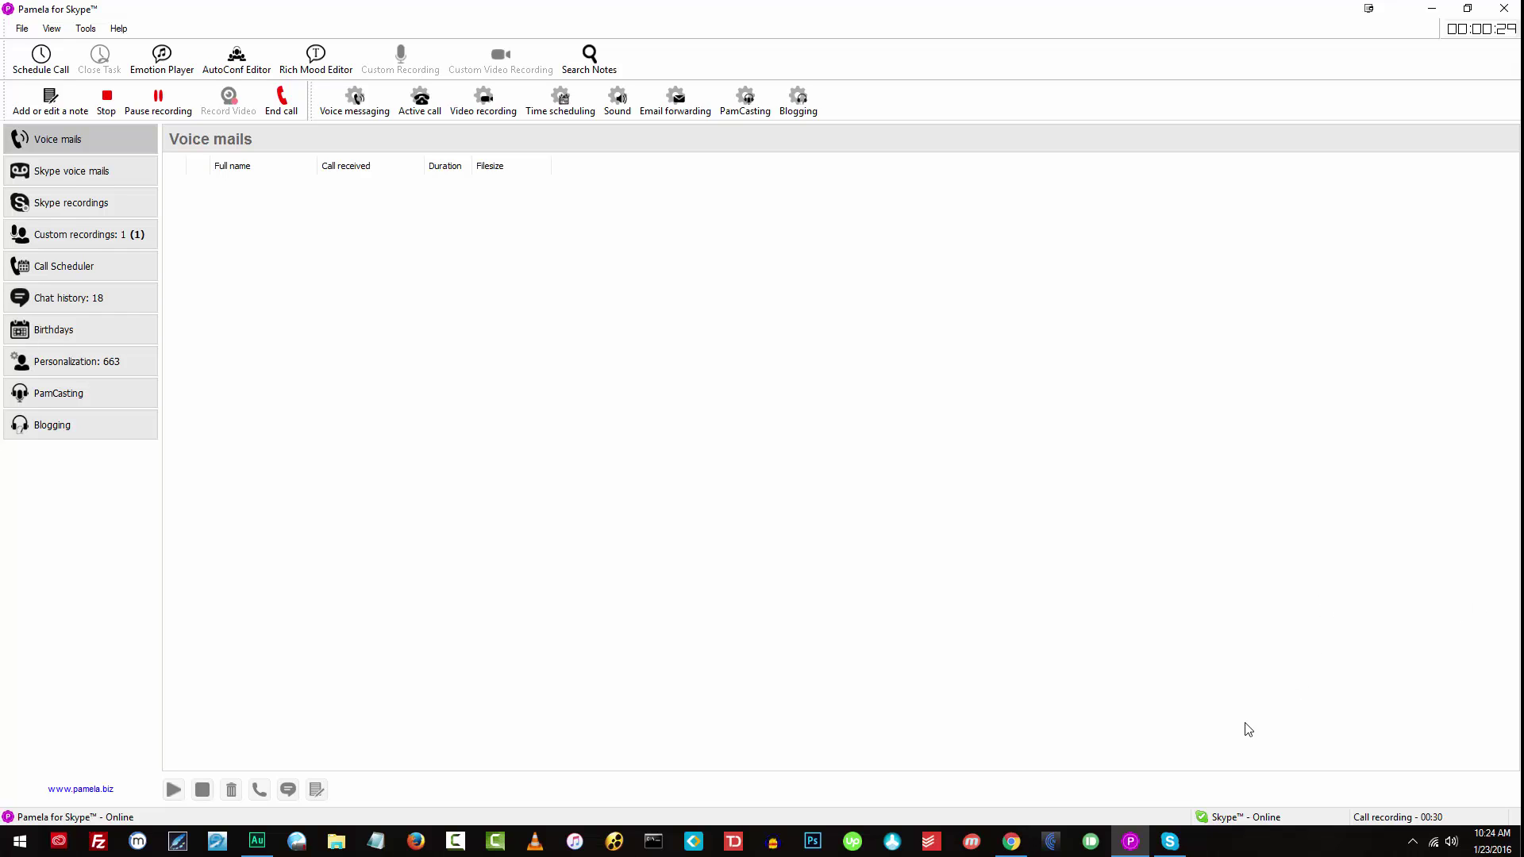
left_click(1181, 848)
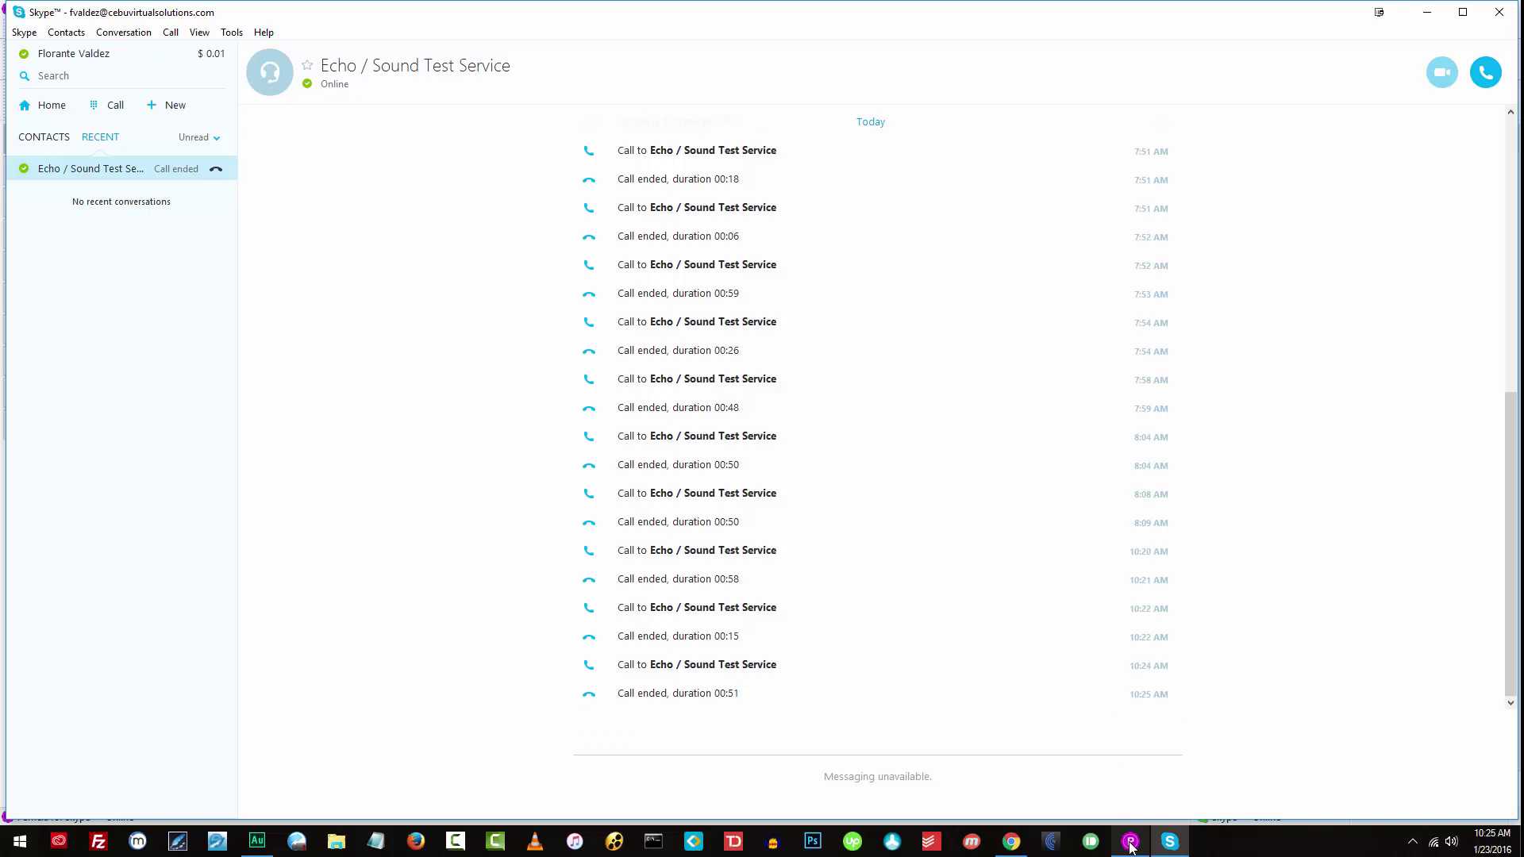
Open the recording folder for the new Echo / Sound Test recording from Pamela's context menu.
left_click(1130, 841)
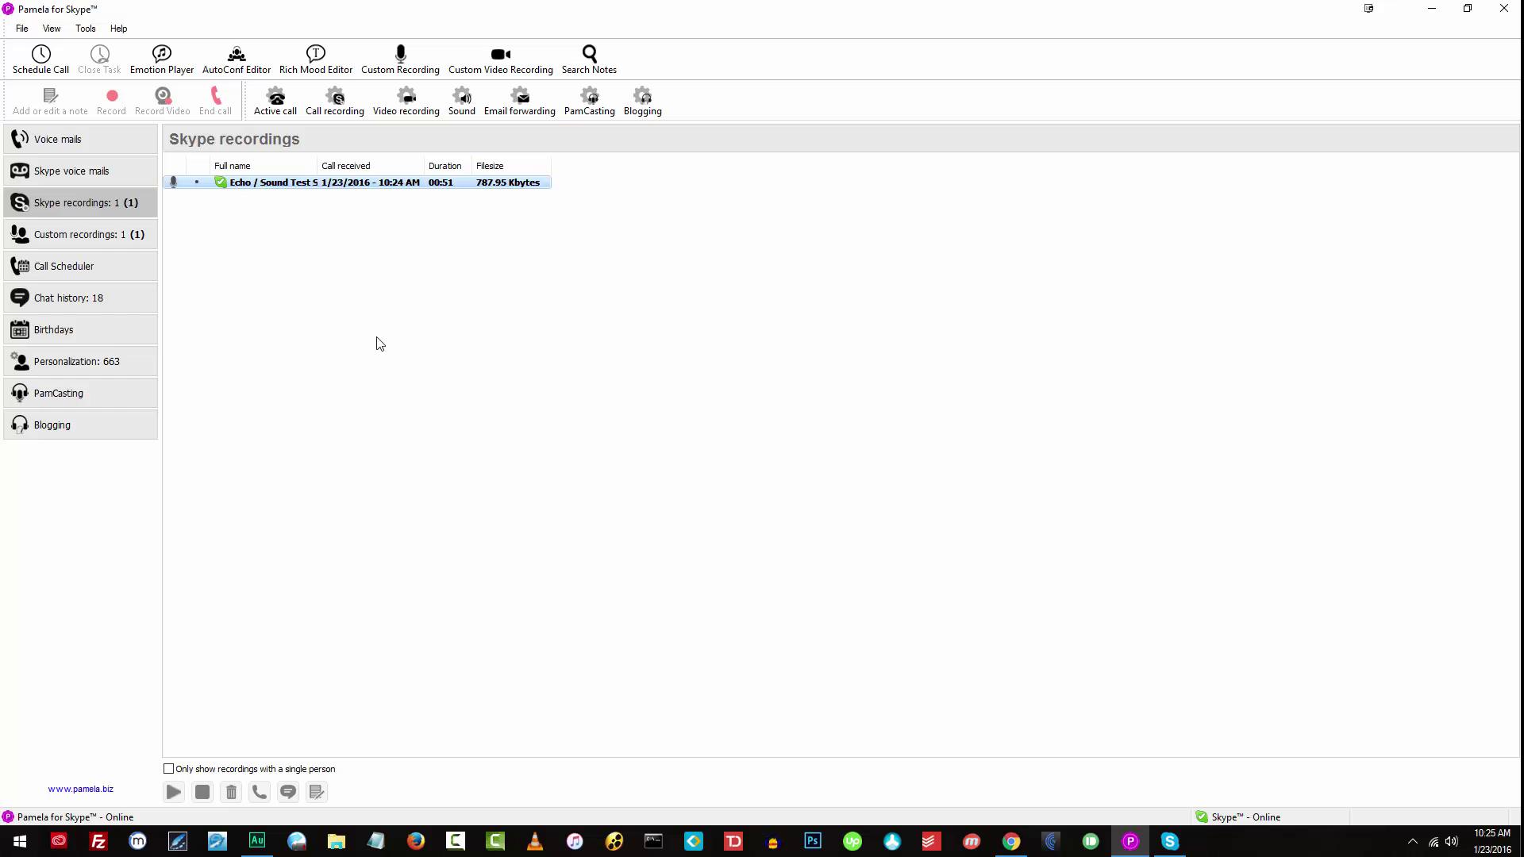
right_click(303, 187)
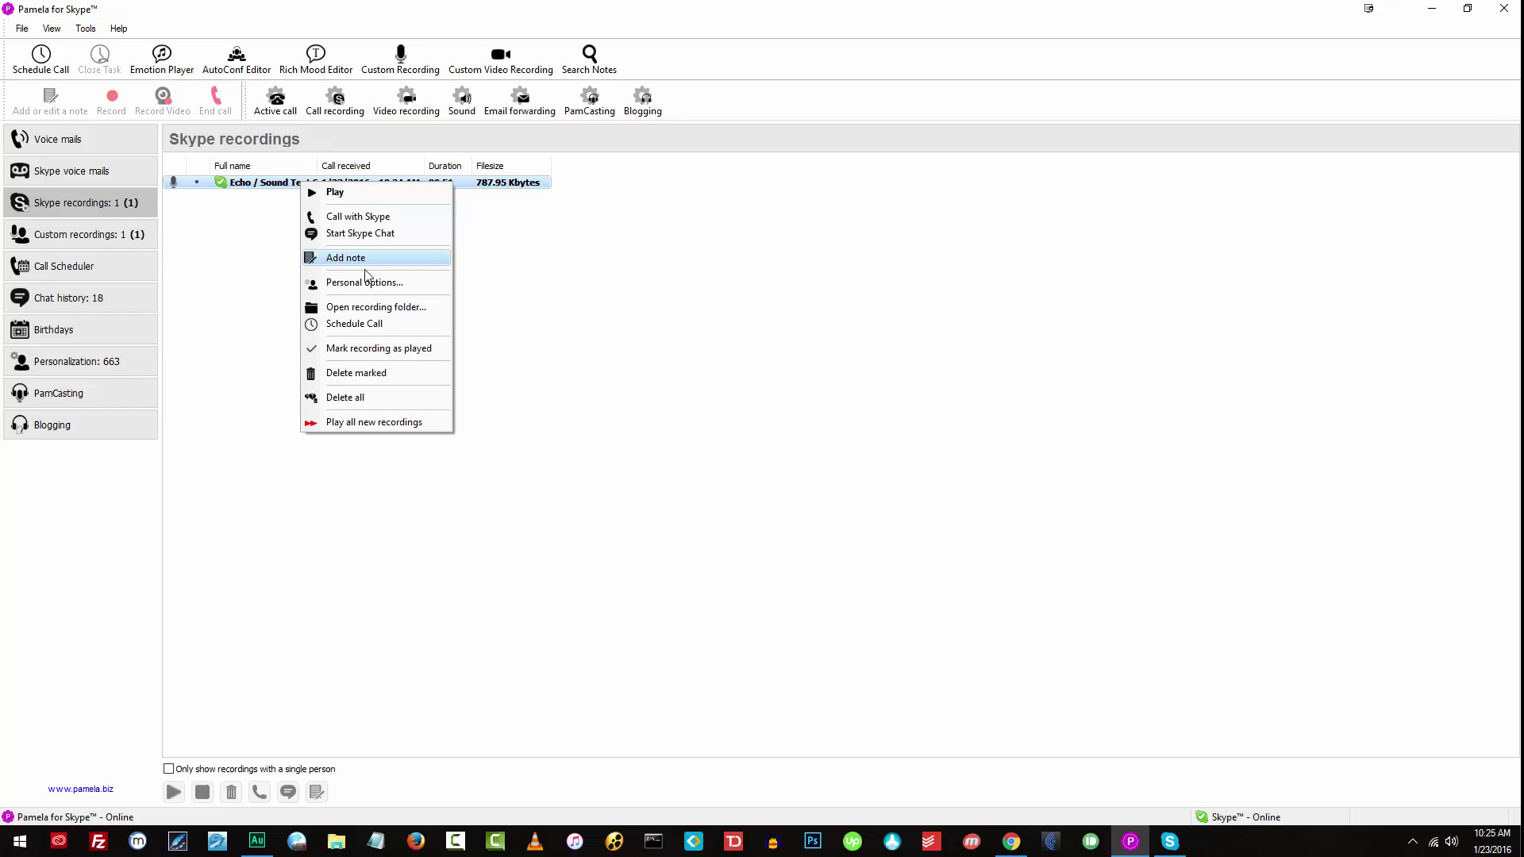
left_click(365, 308)
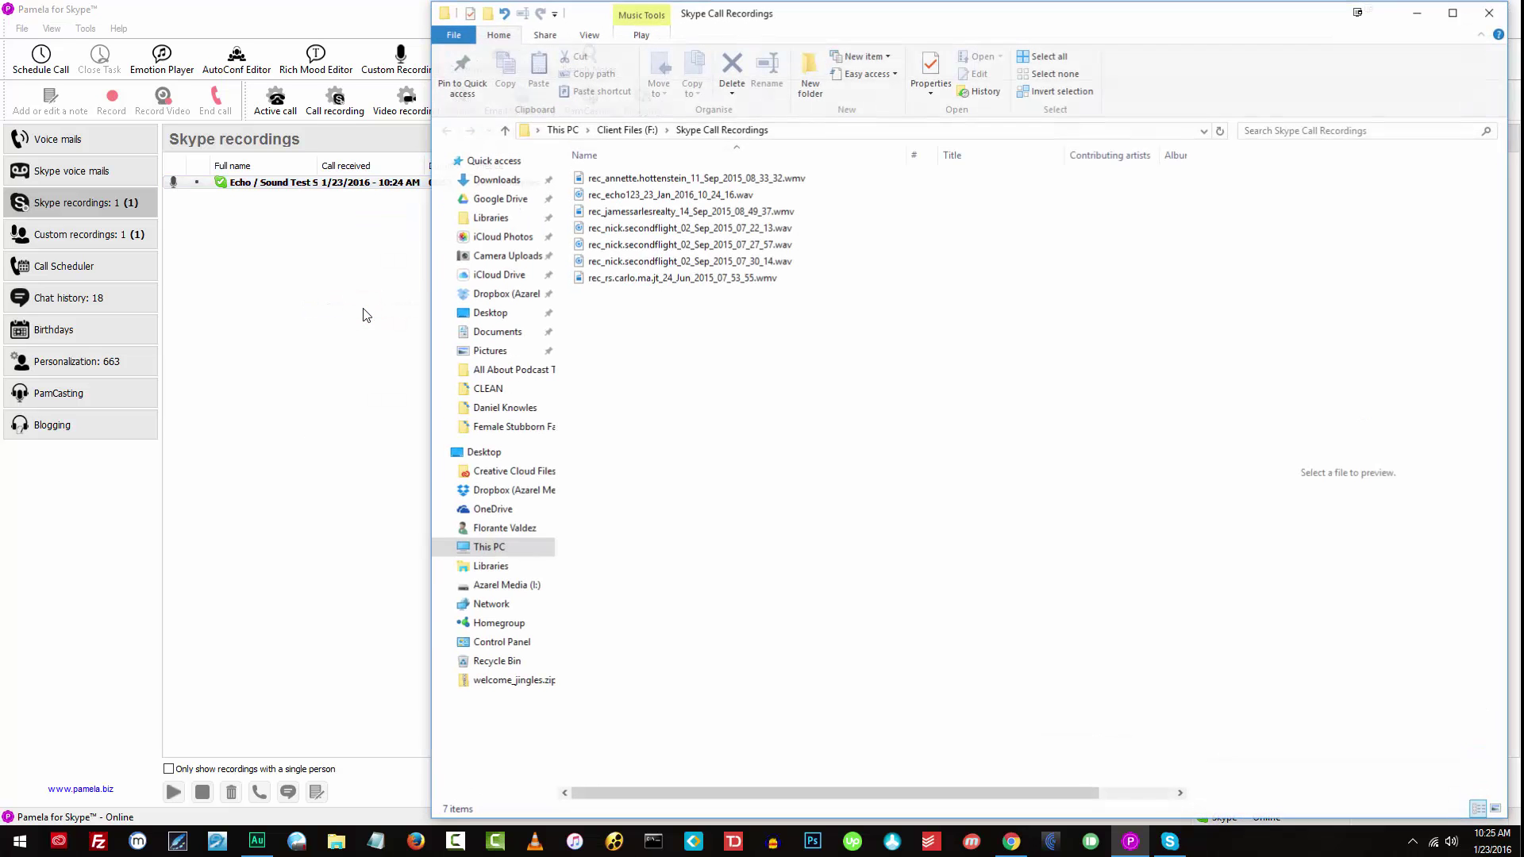
Open the echo test recording rec_echo123_23_Jan_2016_10_24_16.wav in Adobe Audition CC 2015.1.
left_click(1452, 12)
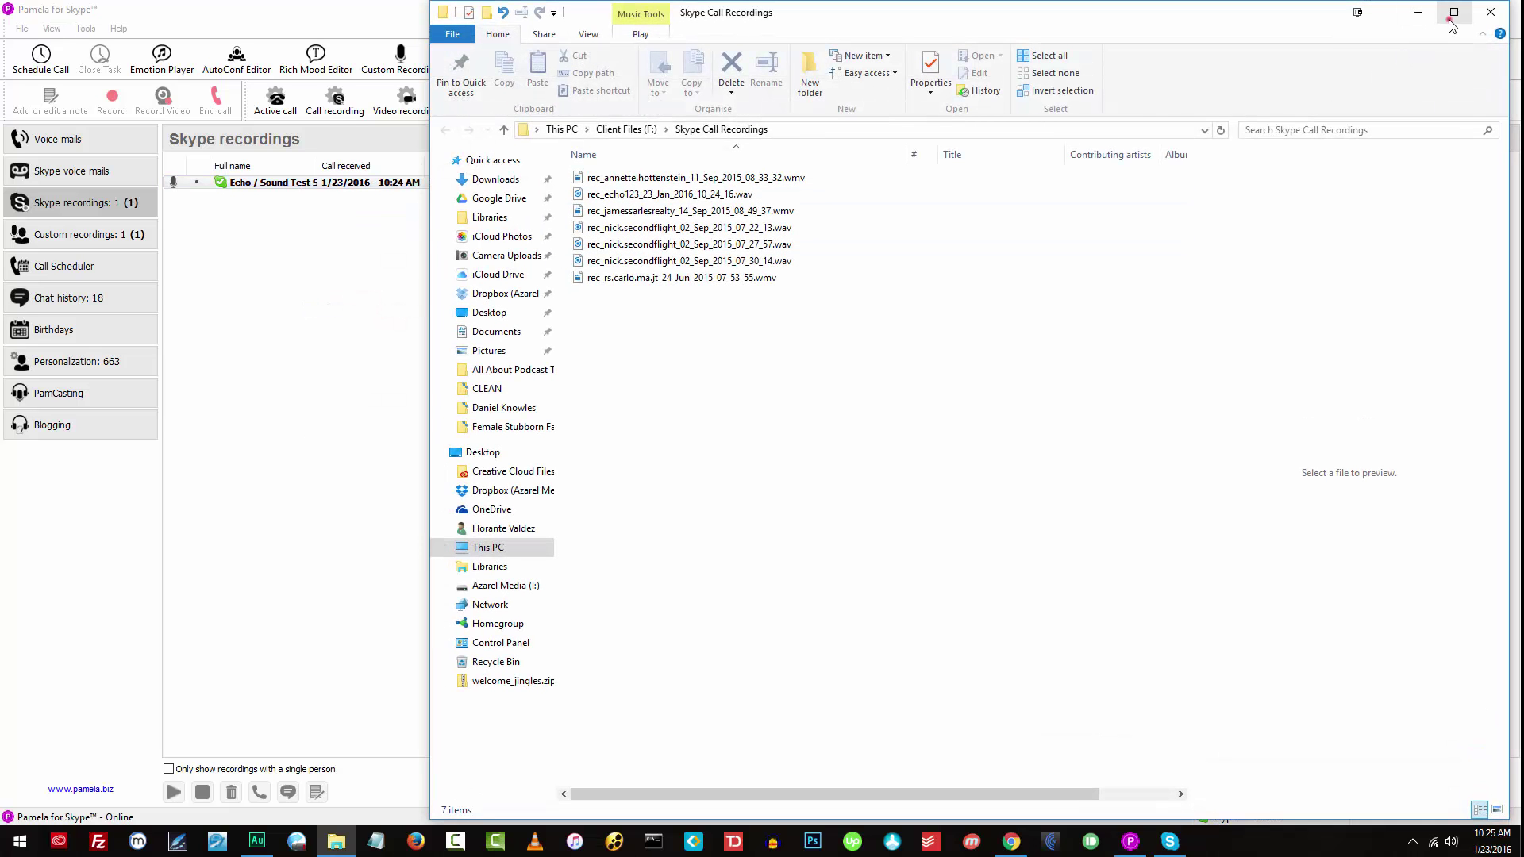
left_click(399, 368)
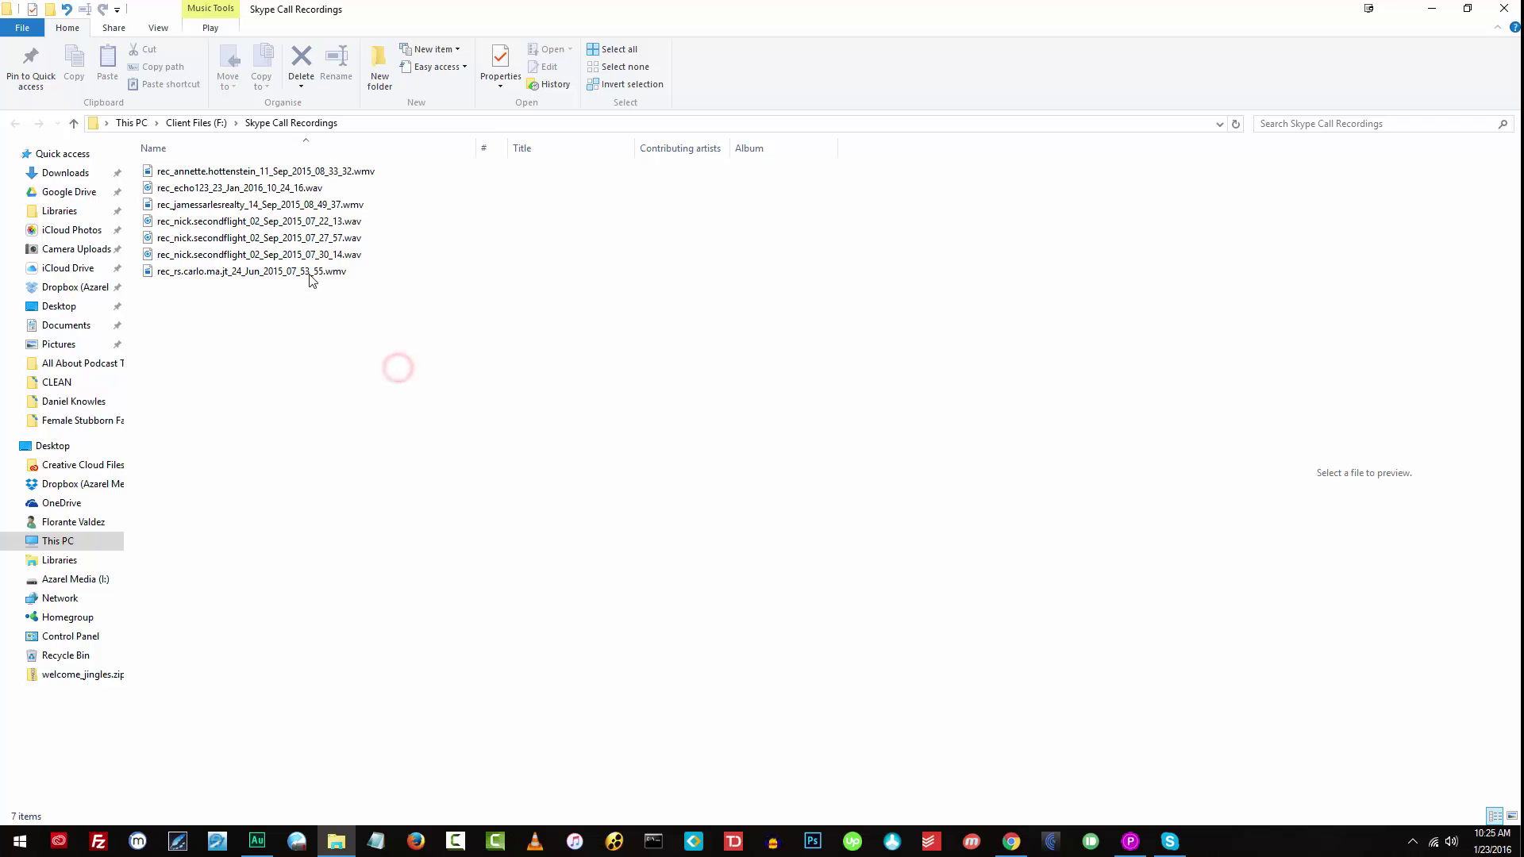
left_click(251, 192)
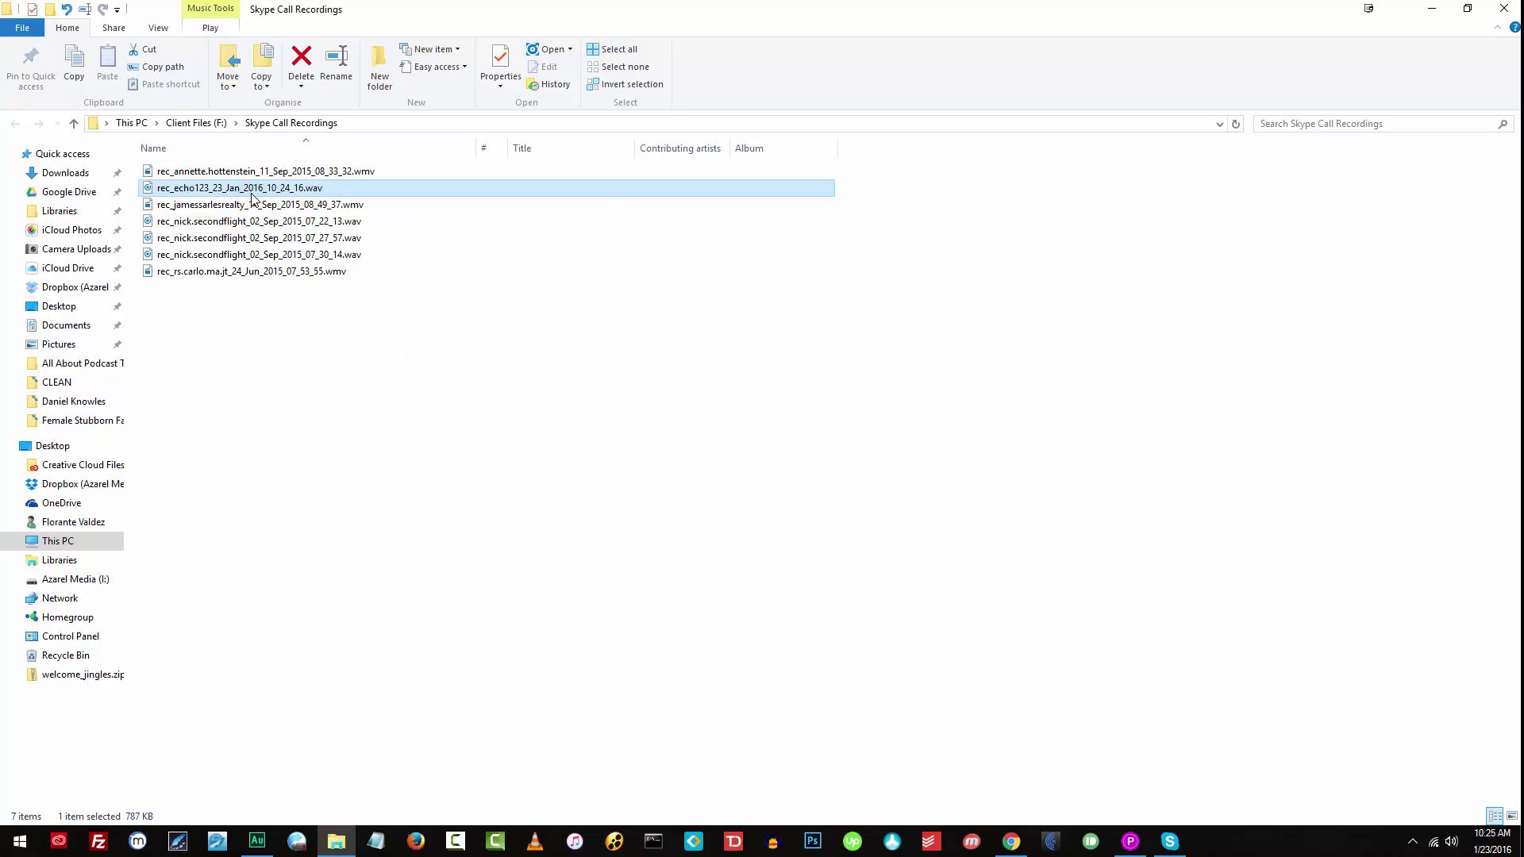
right_click(251, 192)
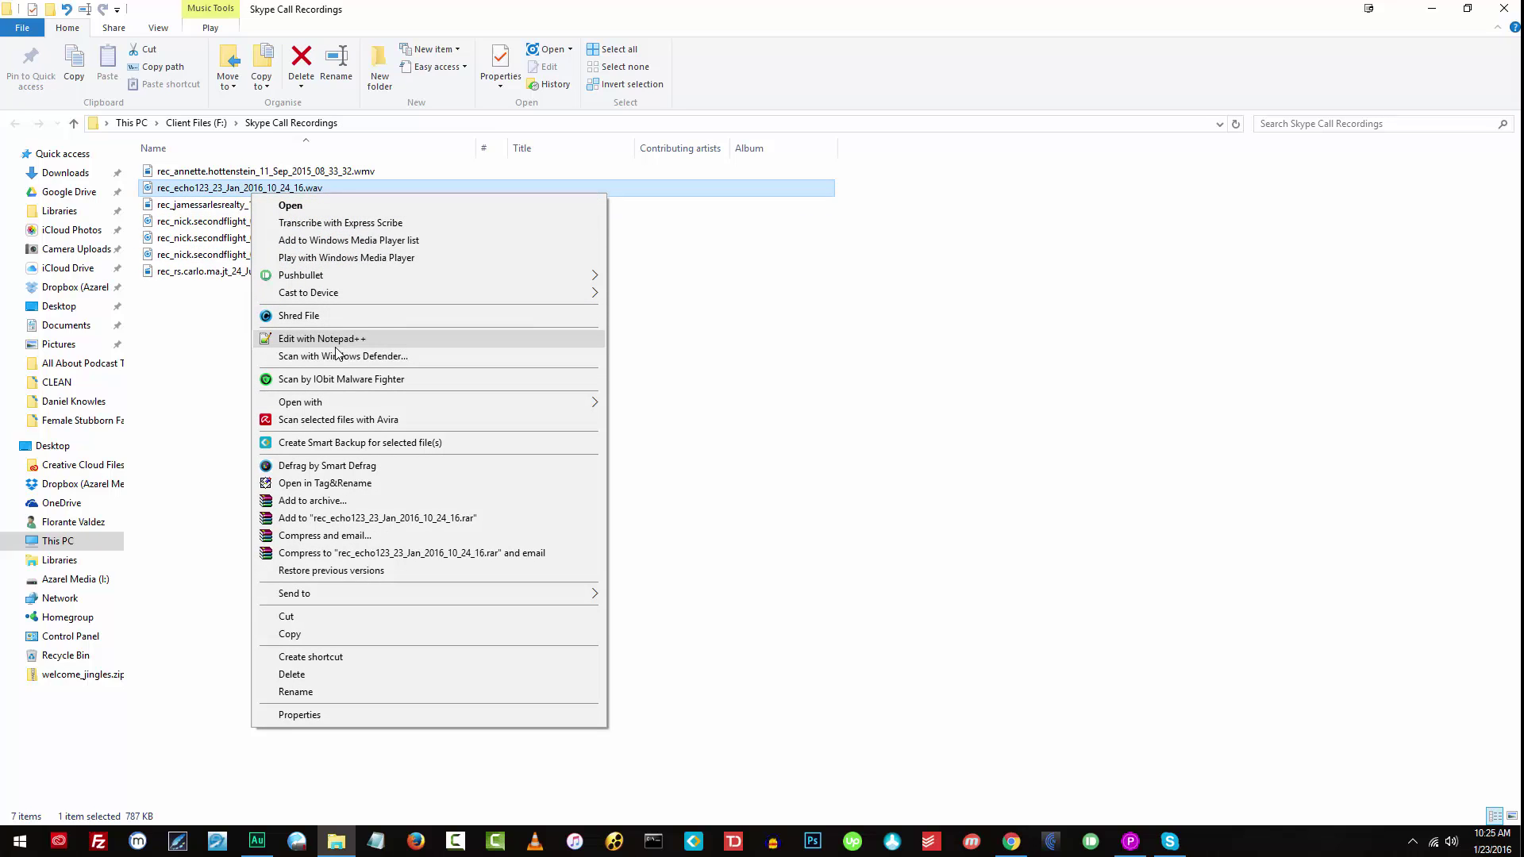
left_click(326, 401)
left_click(699, 404)
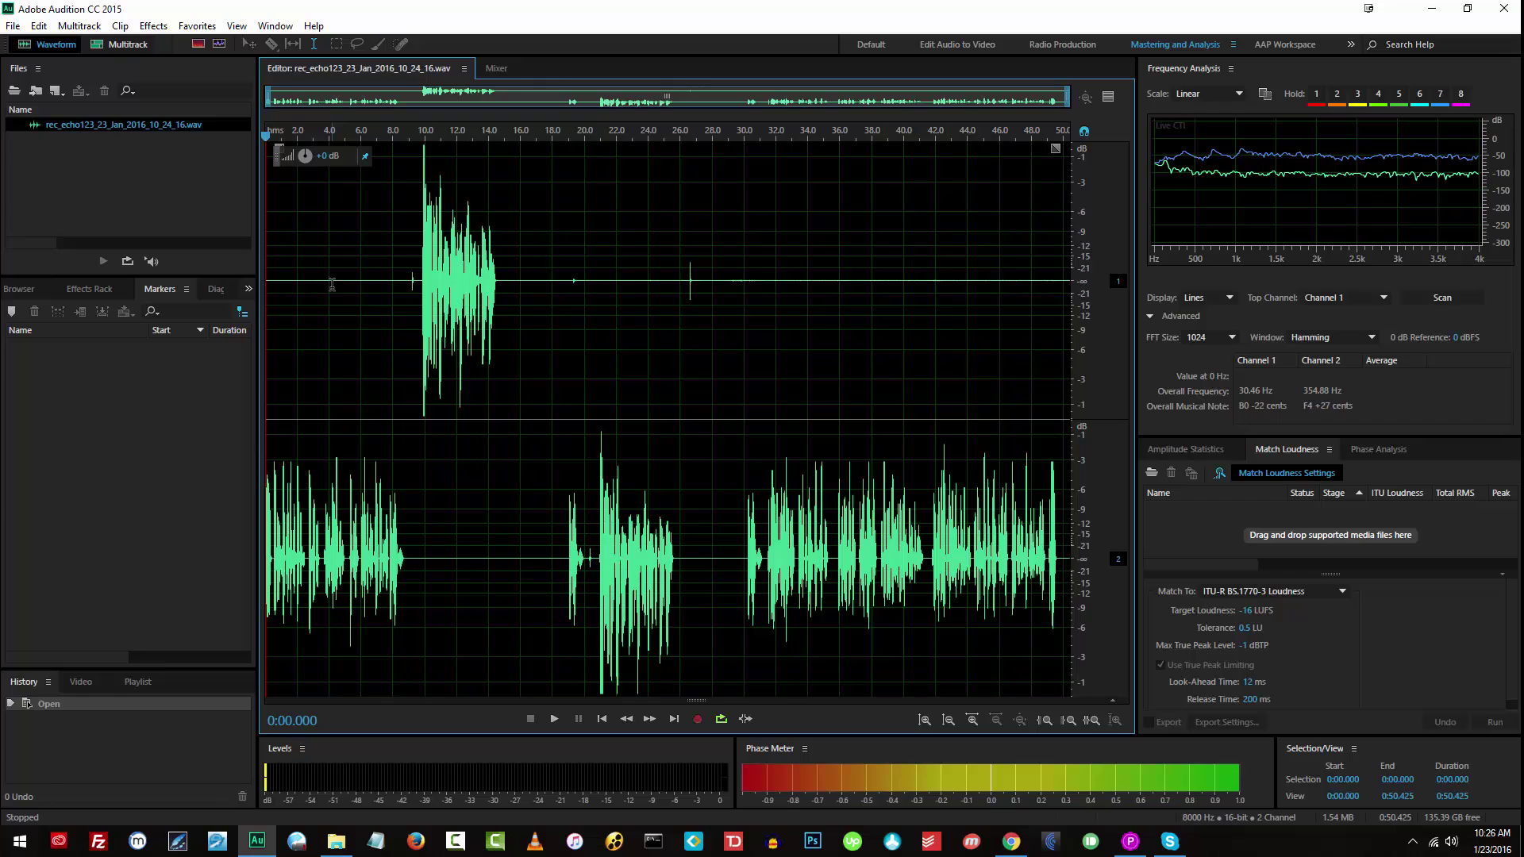
Extract the stereo waveform's channels to separate mono files.
scroll(332, 284, "up", 1)
left_click(509, 343)
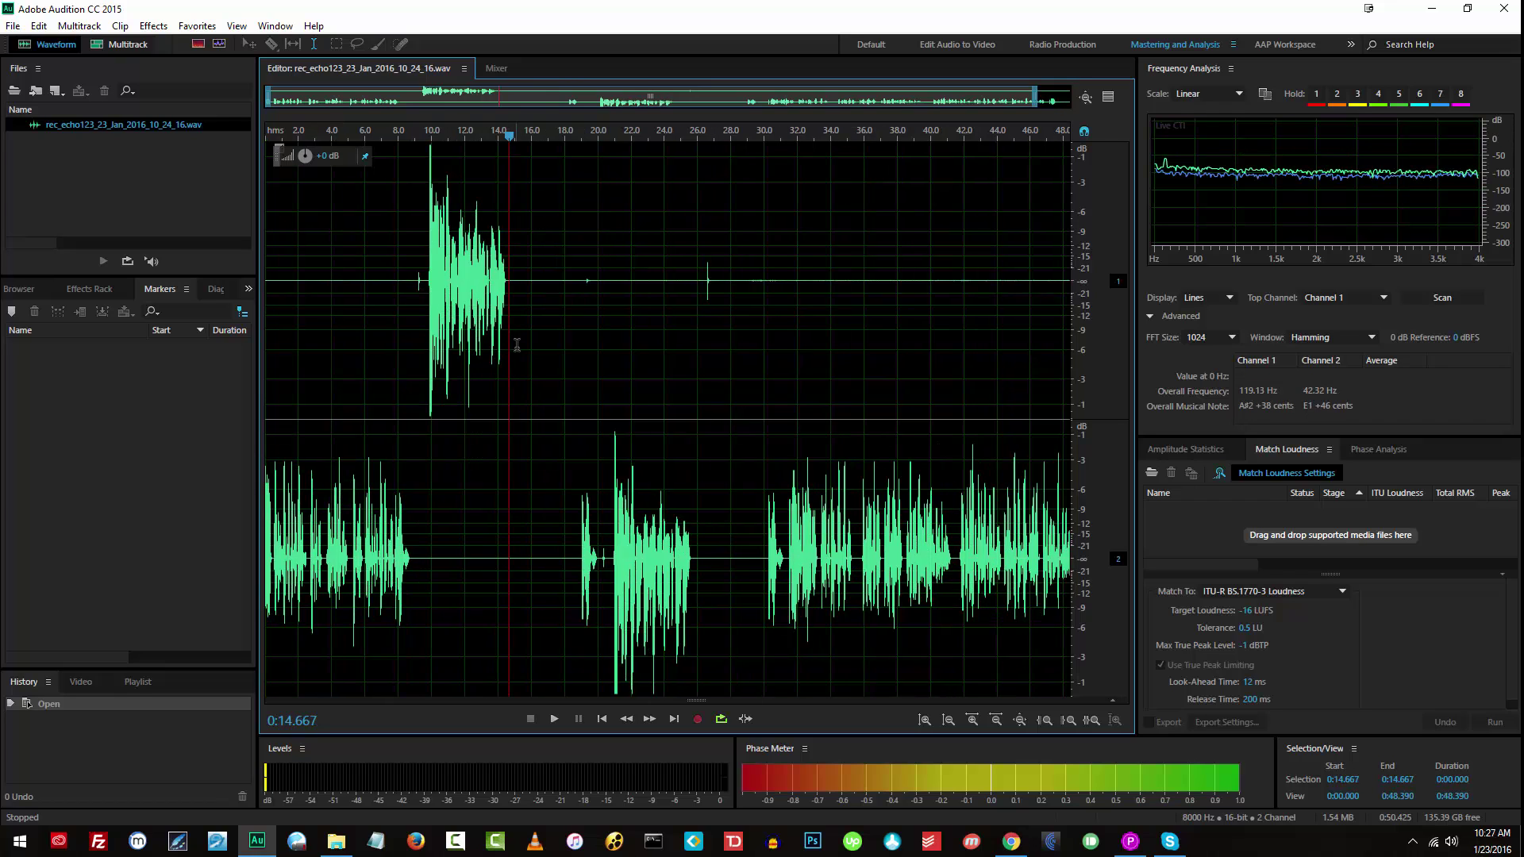
right_click(464, 357)
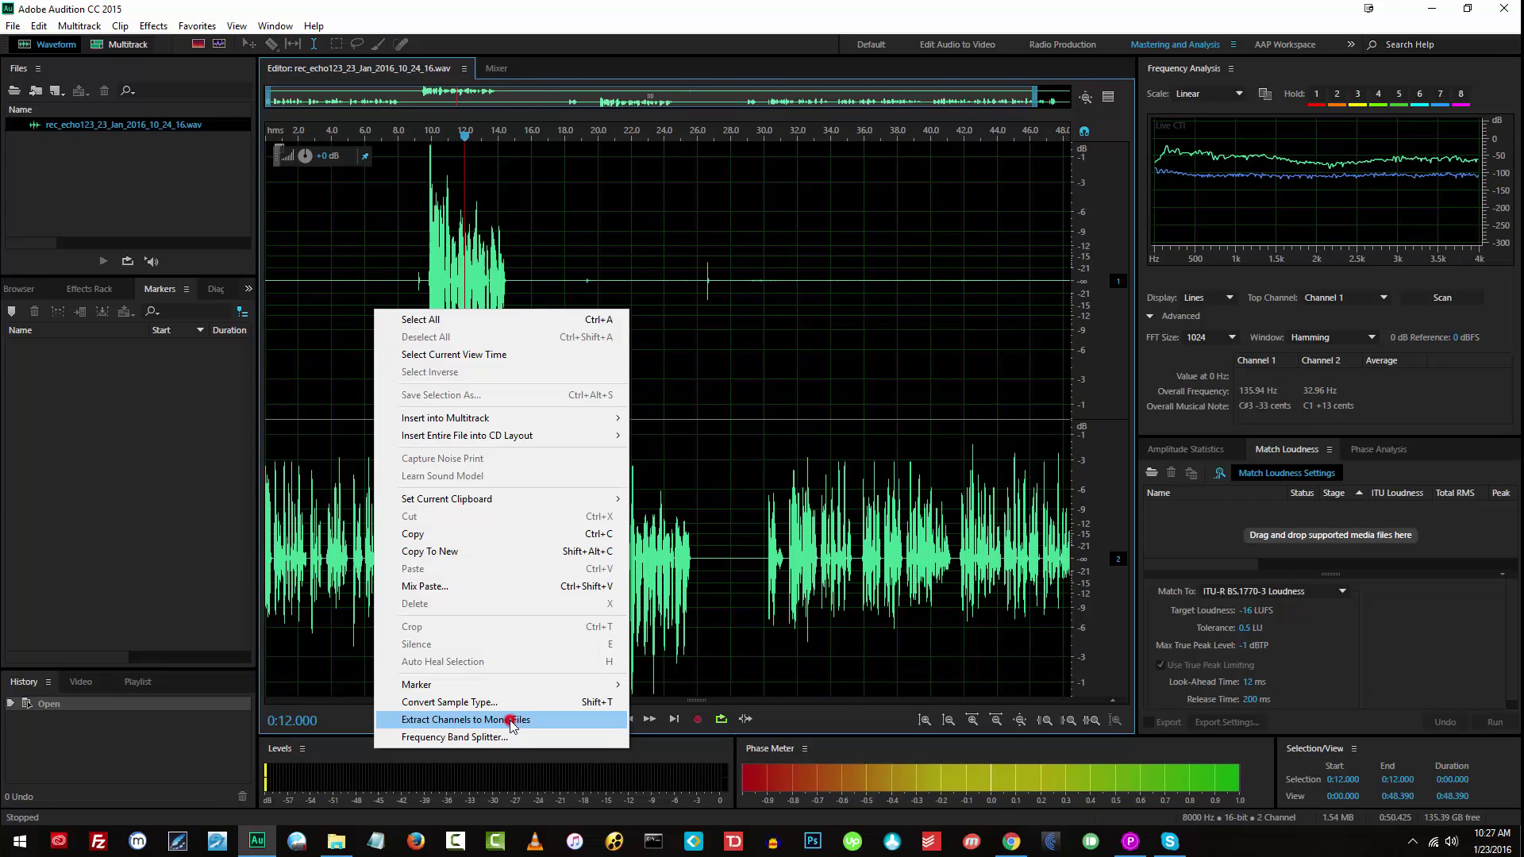
left_click(509, 720)
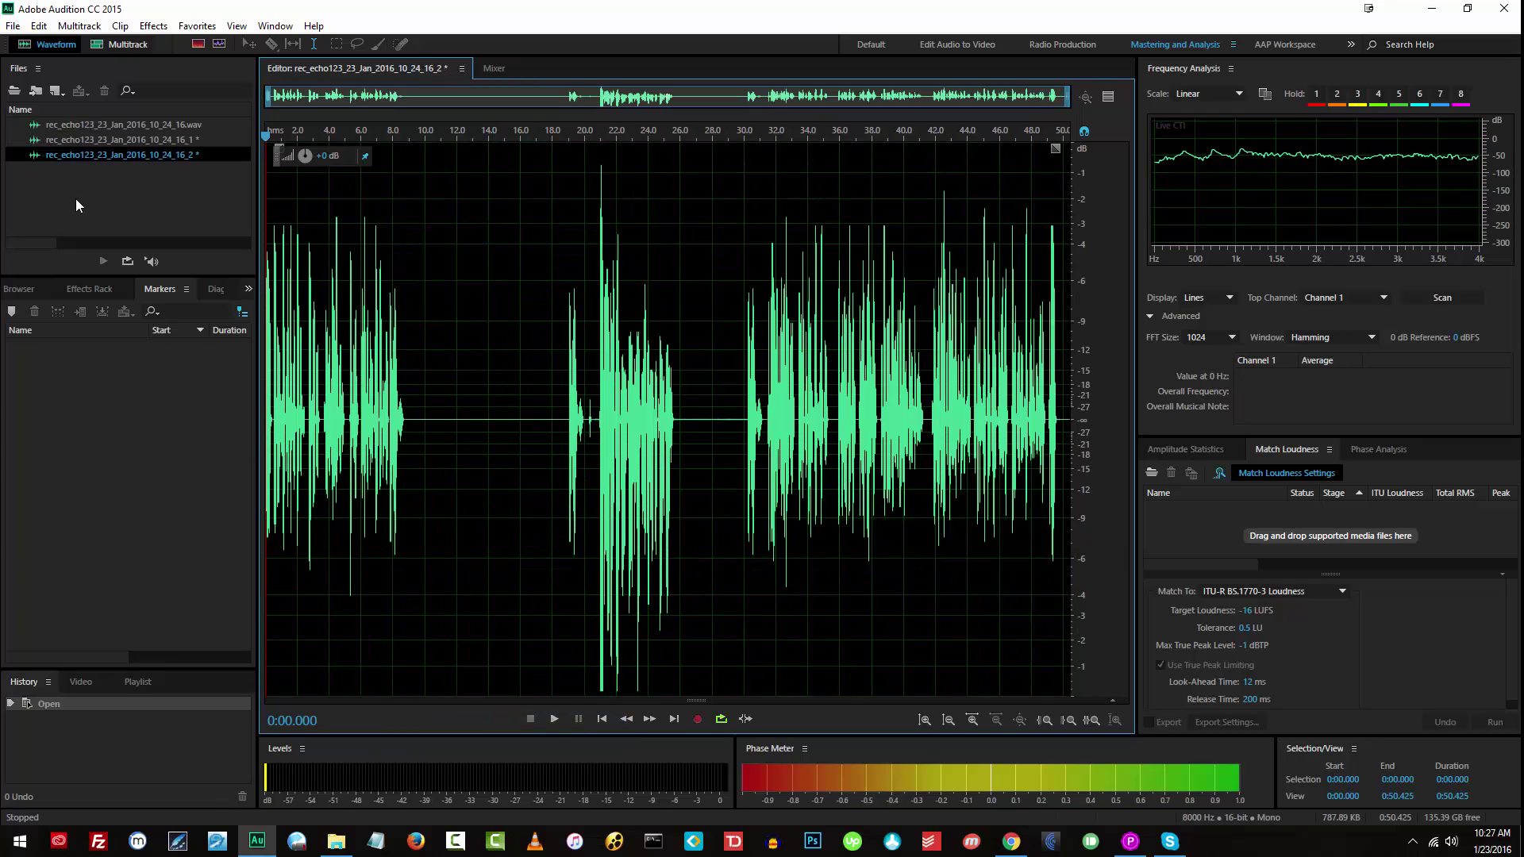
Play back the _1 and _2 mono channel files one after the other.
double_click(126, 139)
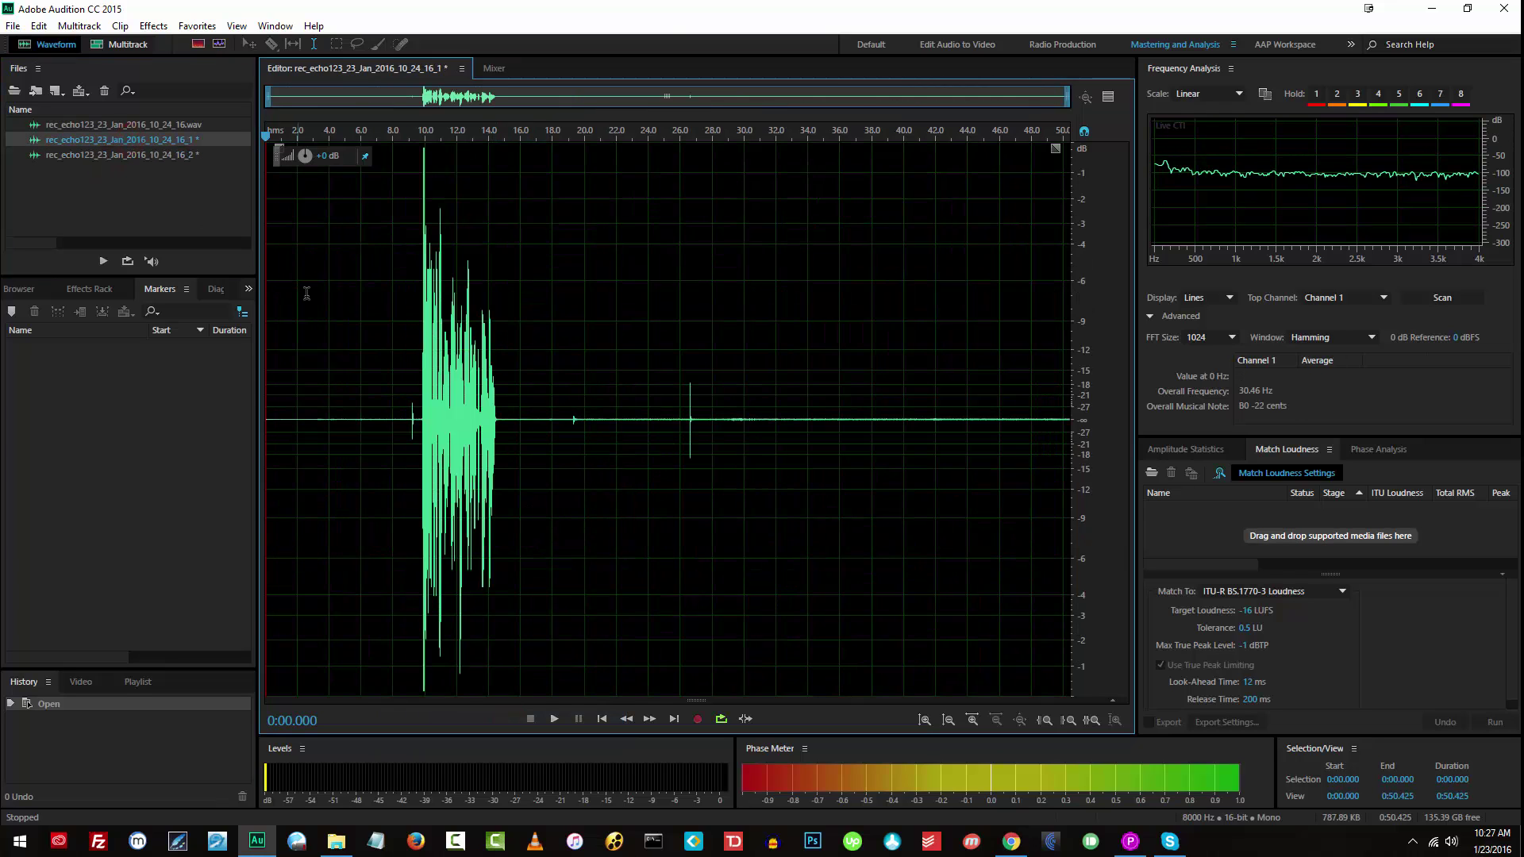
left_click(424, 255)
key("space")
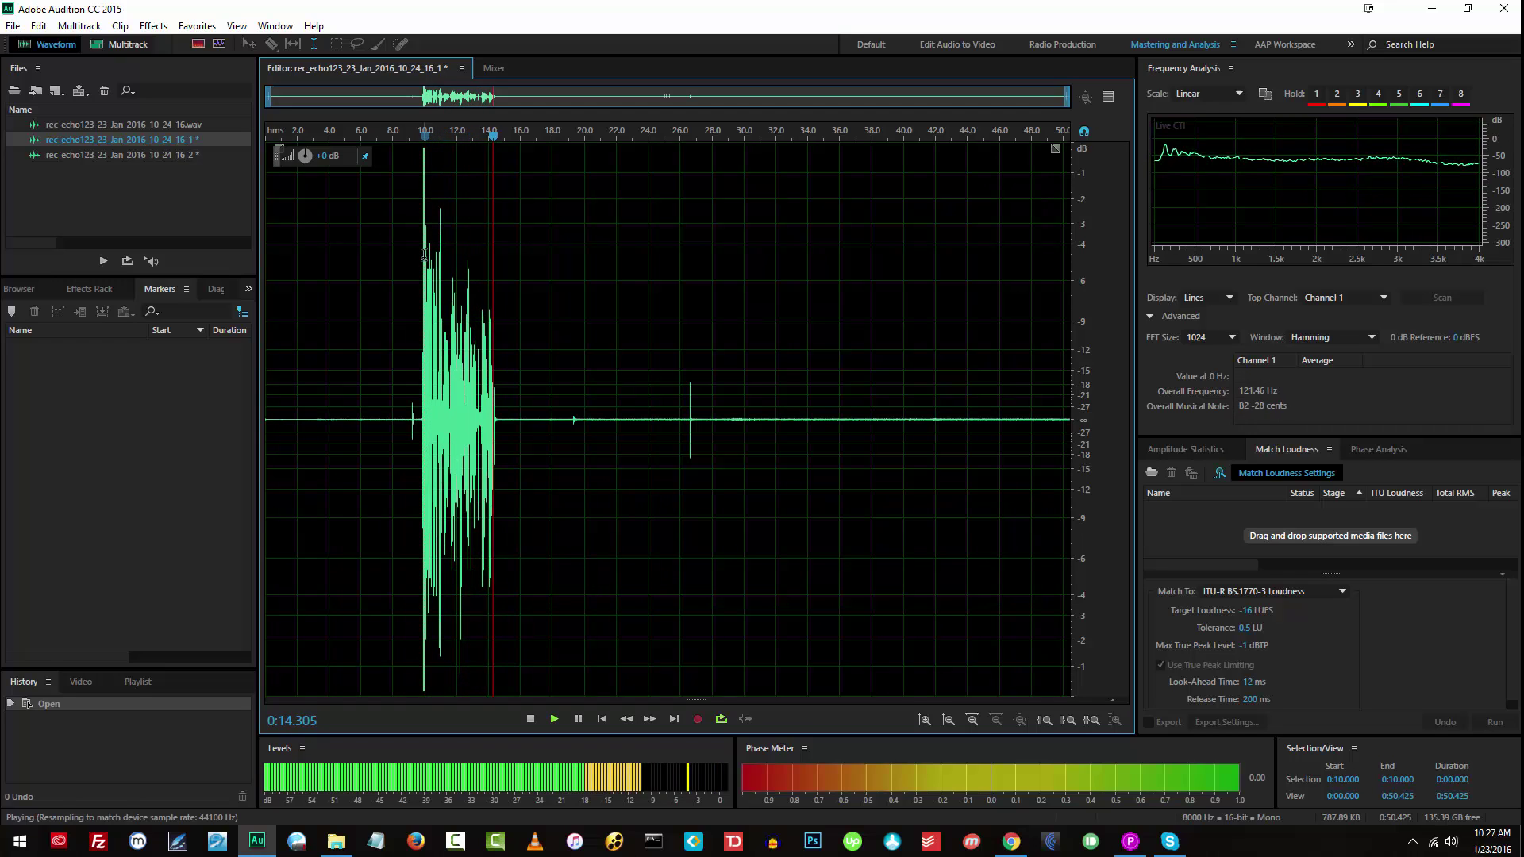
key("space")
left_click(207, 155)
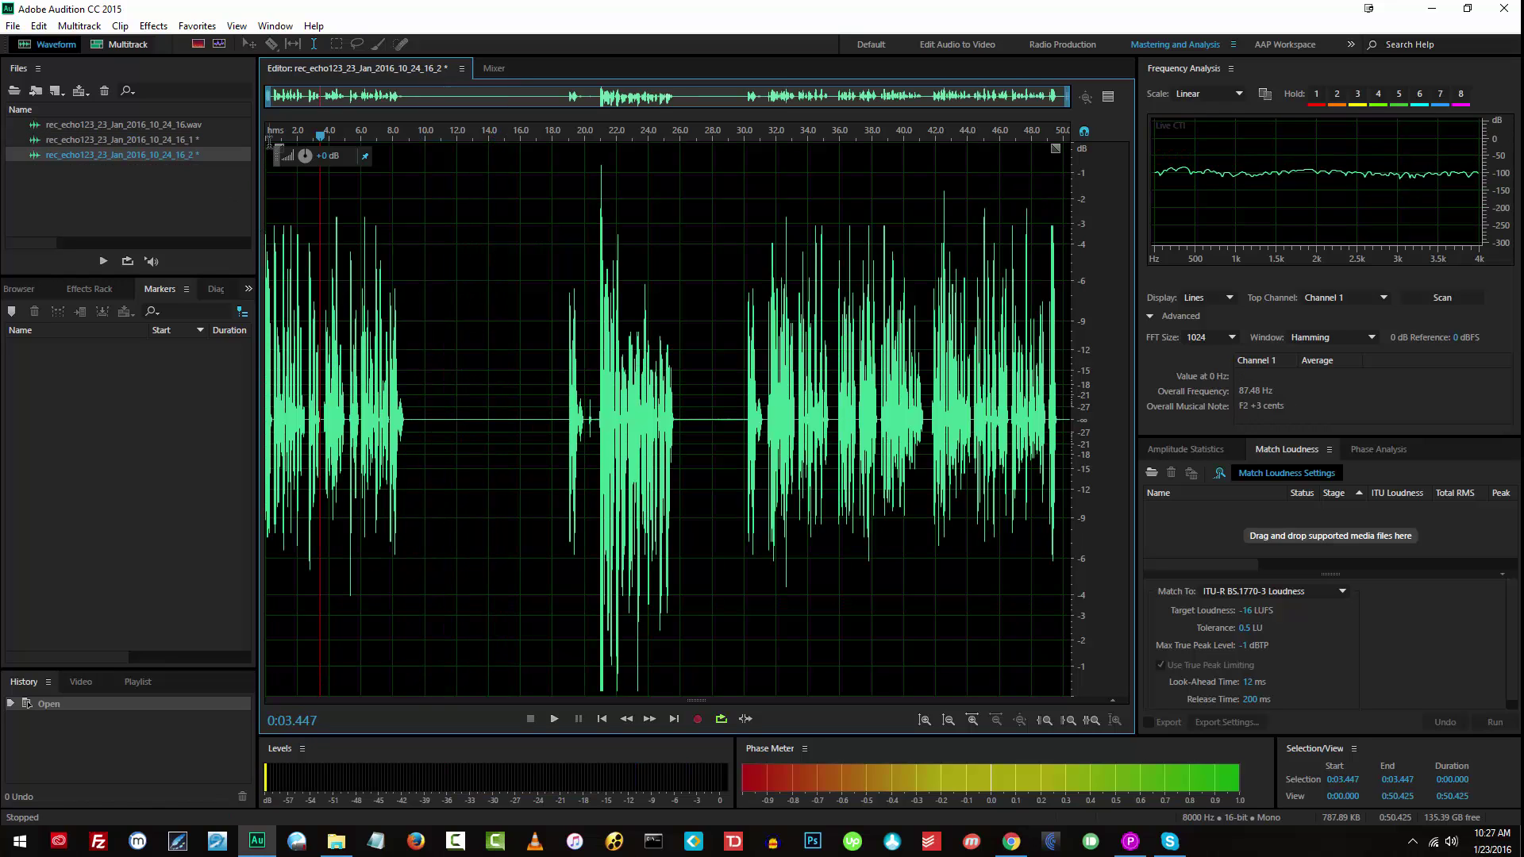
left_click(266, 139)
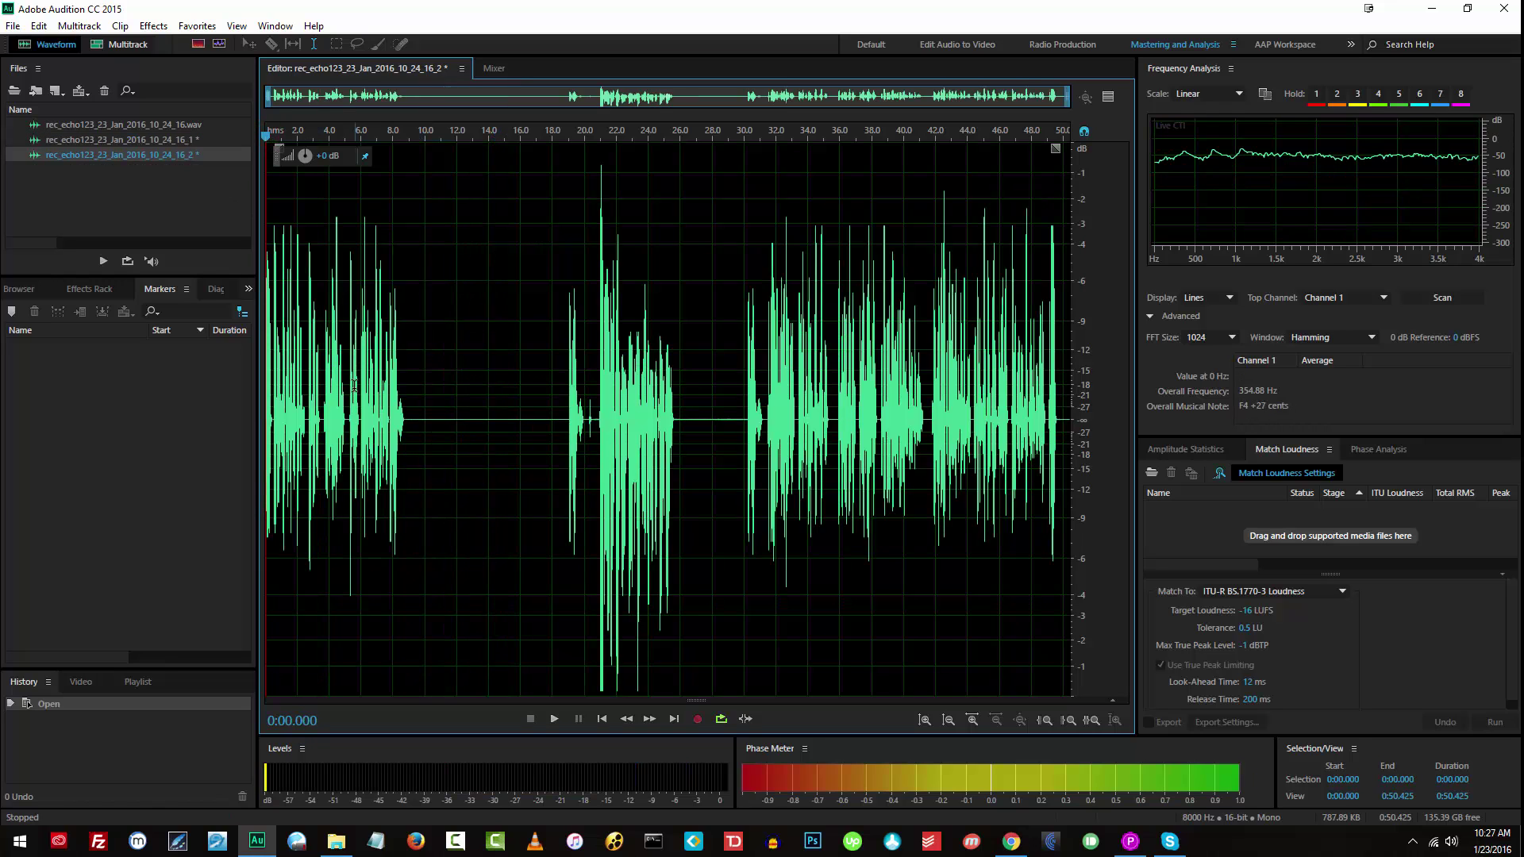
key("space")
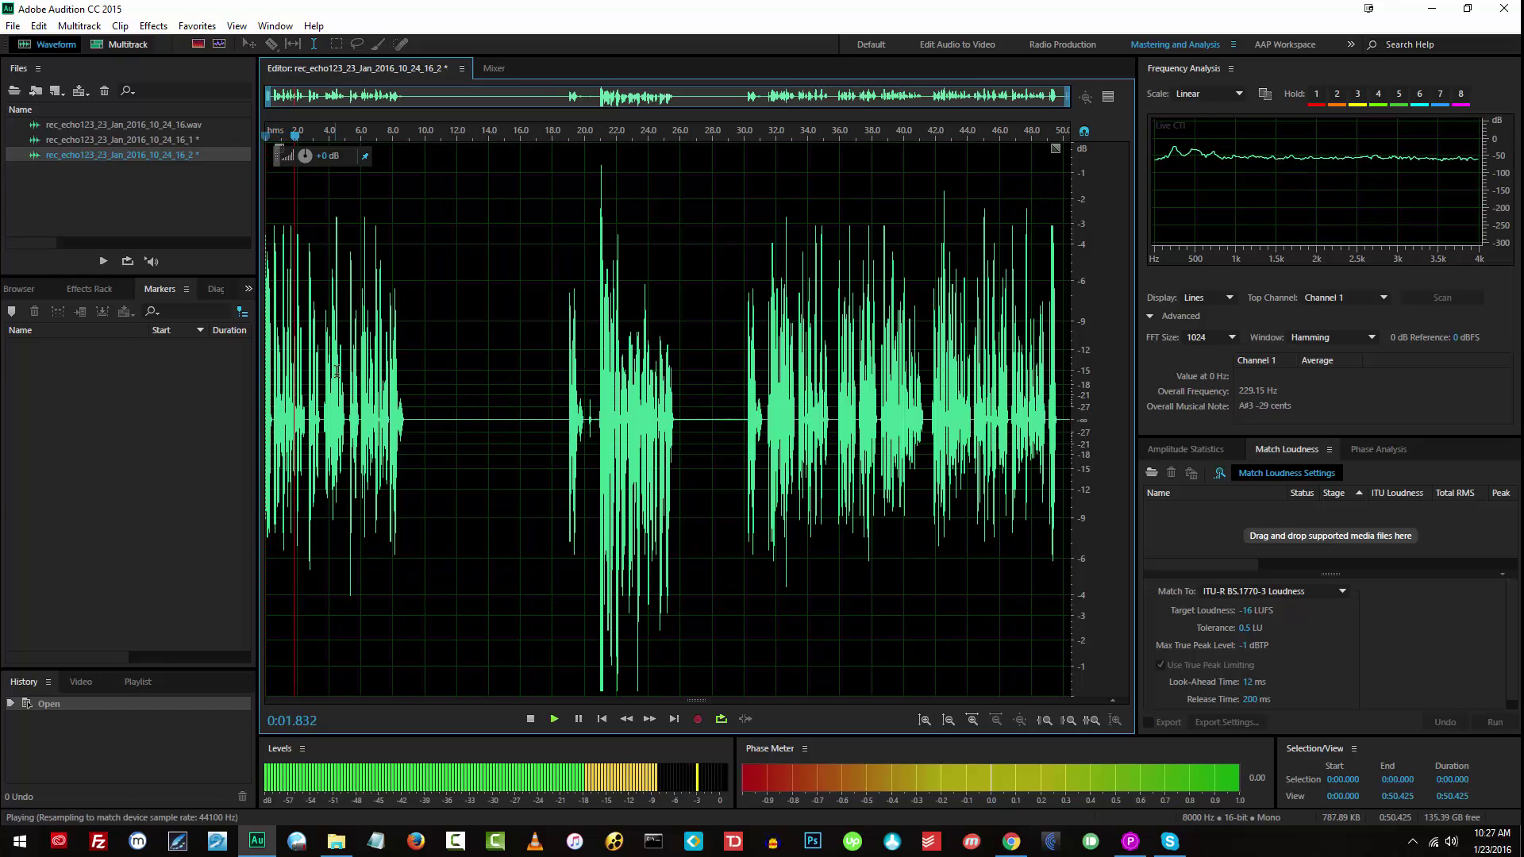
key("space")
Reopen the original stereo recording with the playhead at the start.
double_click(160, 125)
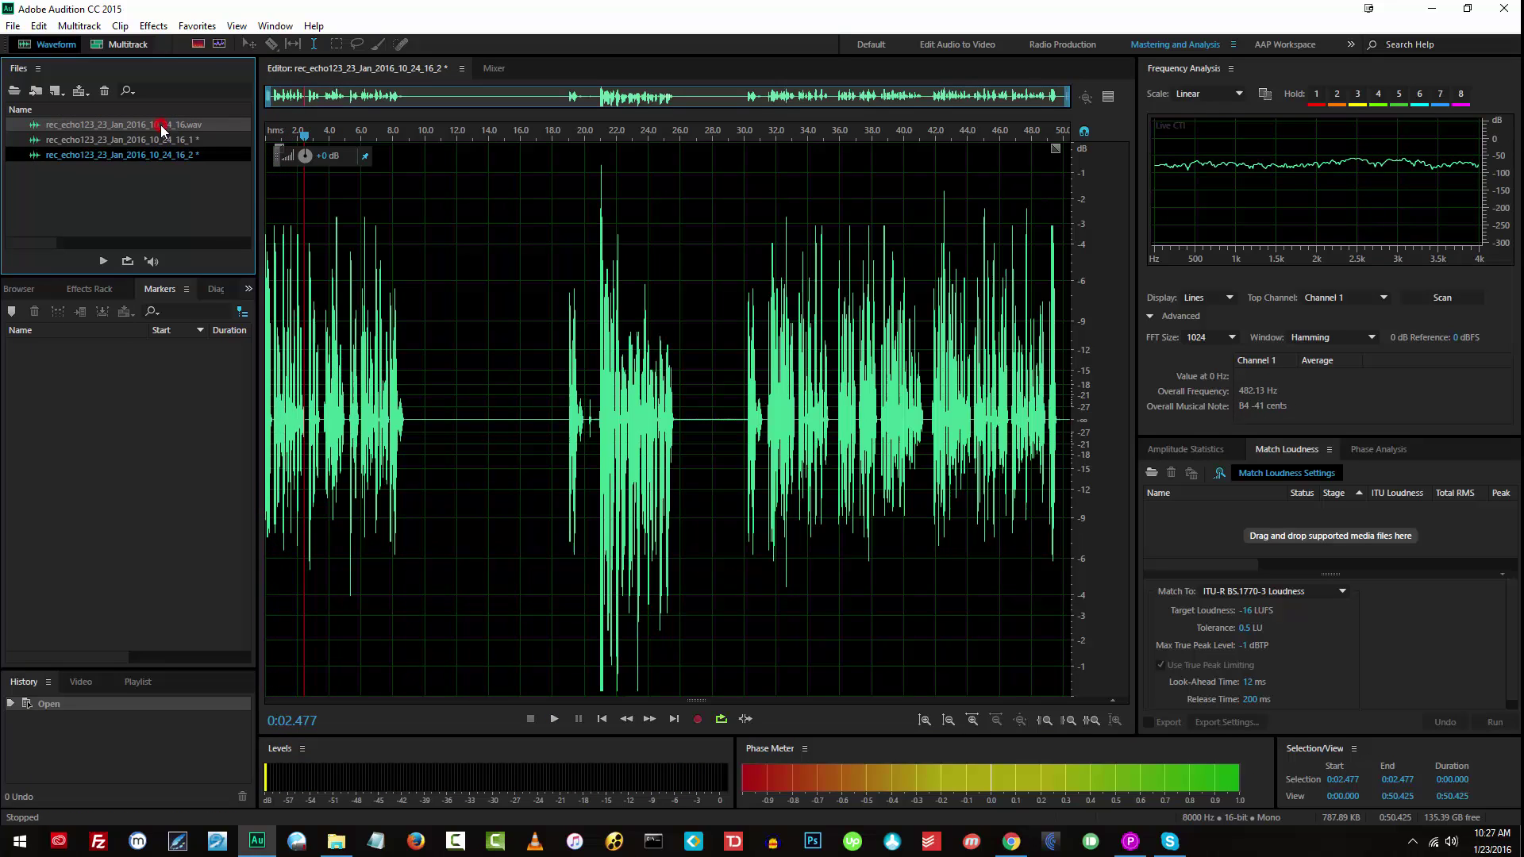
left_click(269, 141)
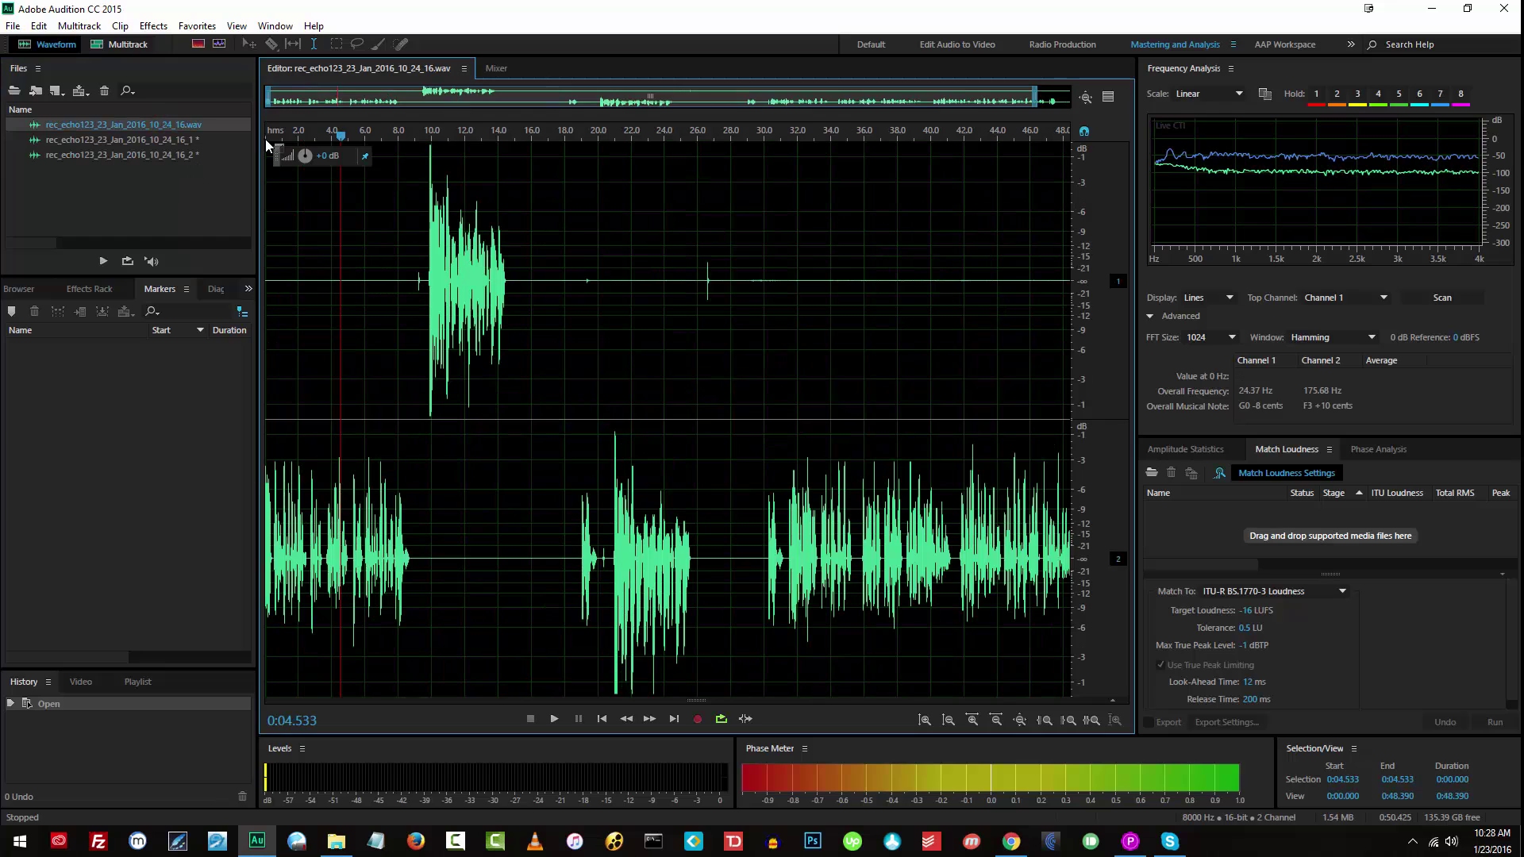
key("space")
key("space")
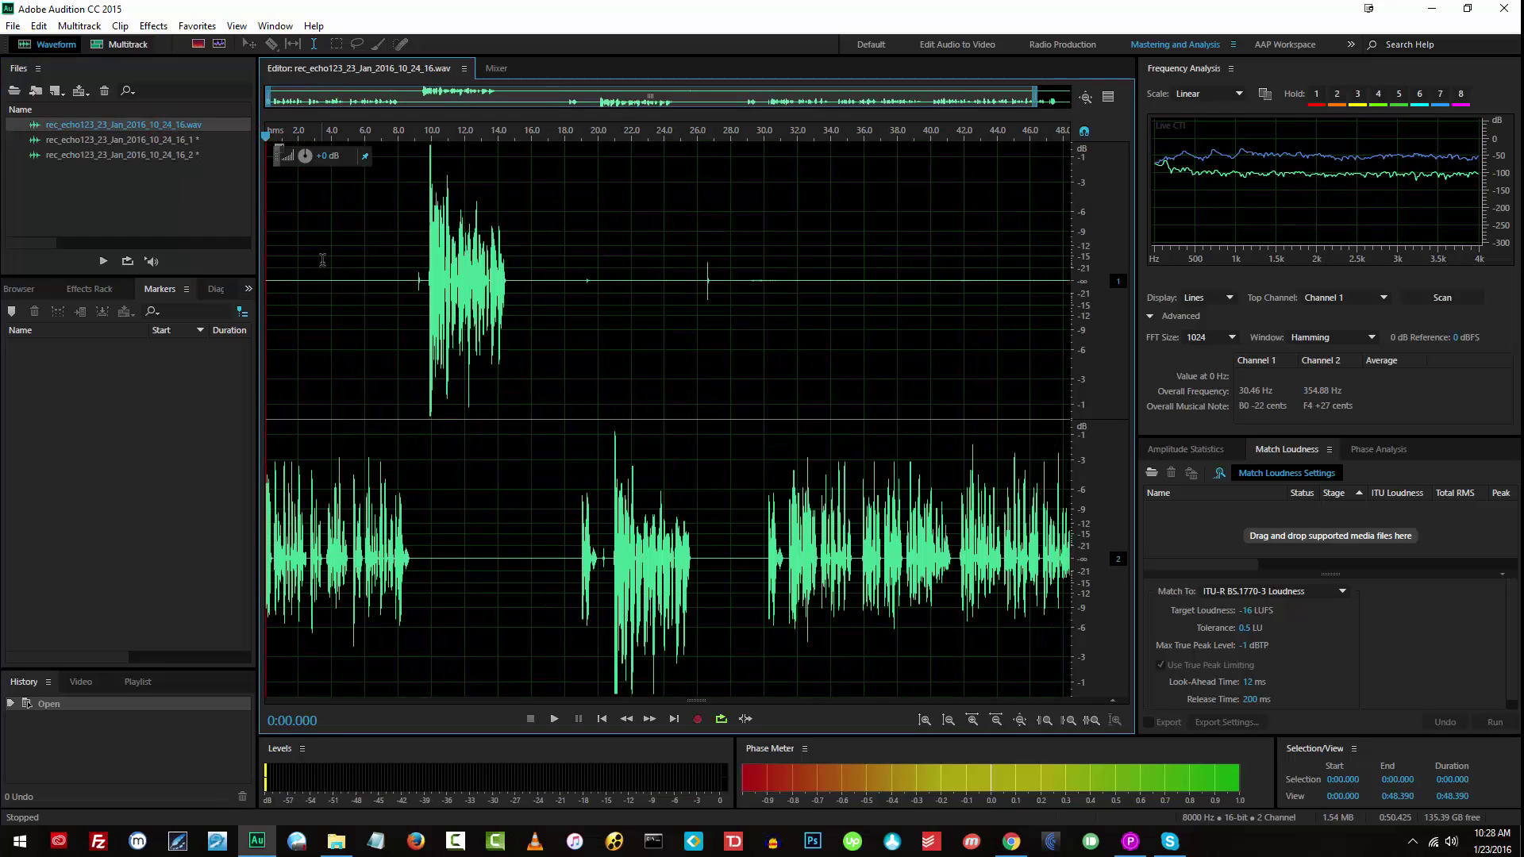
Convert the original recording to mono at 44100 Hz, 32-bit with Convert Sample Type (Shift+T).
right_click(395, 238)
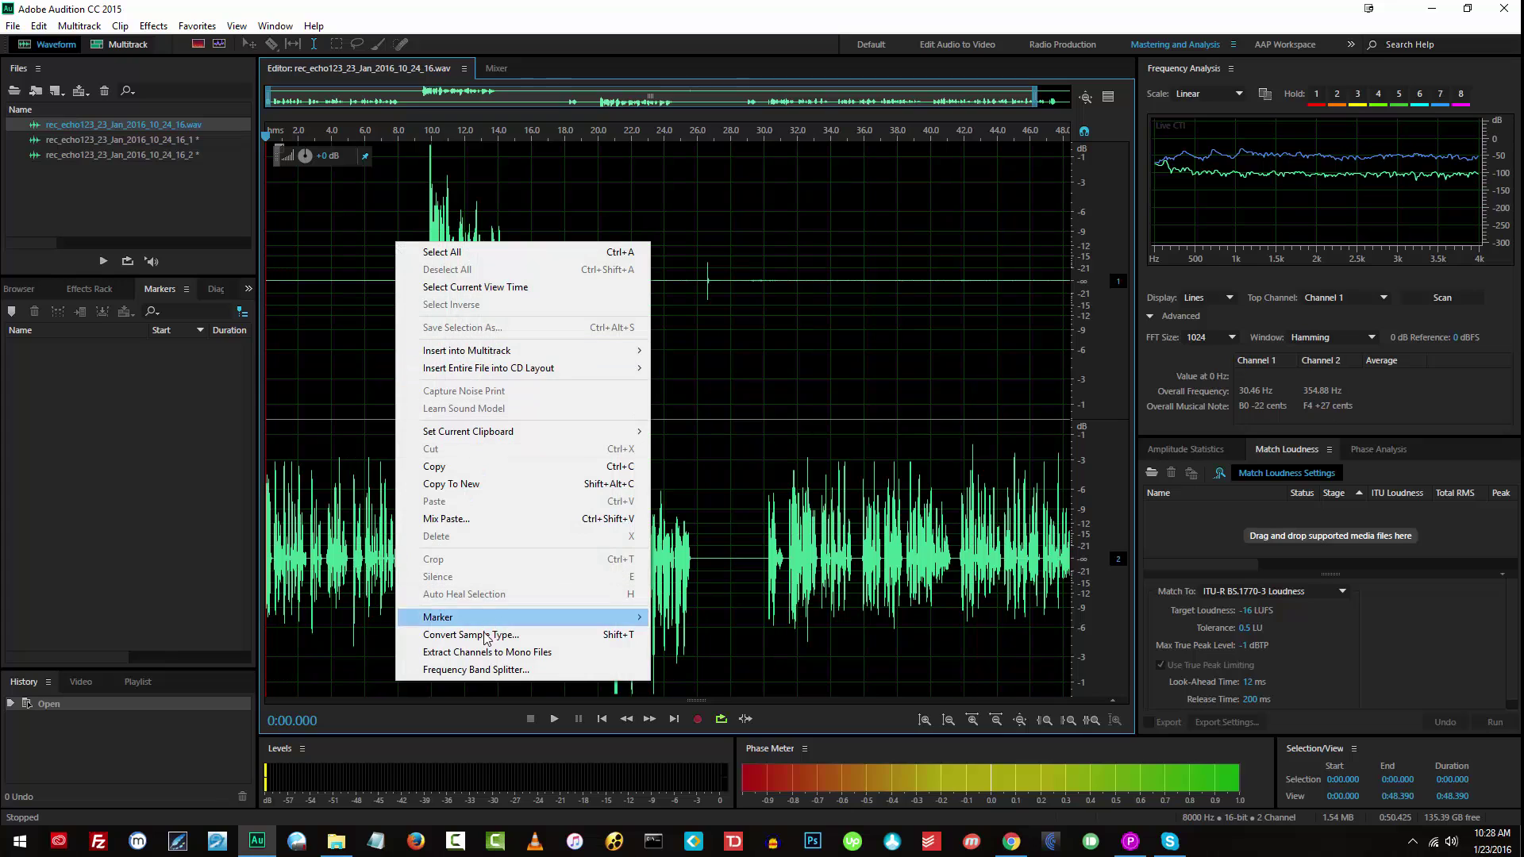
key("shift+t")
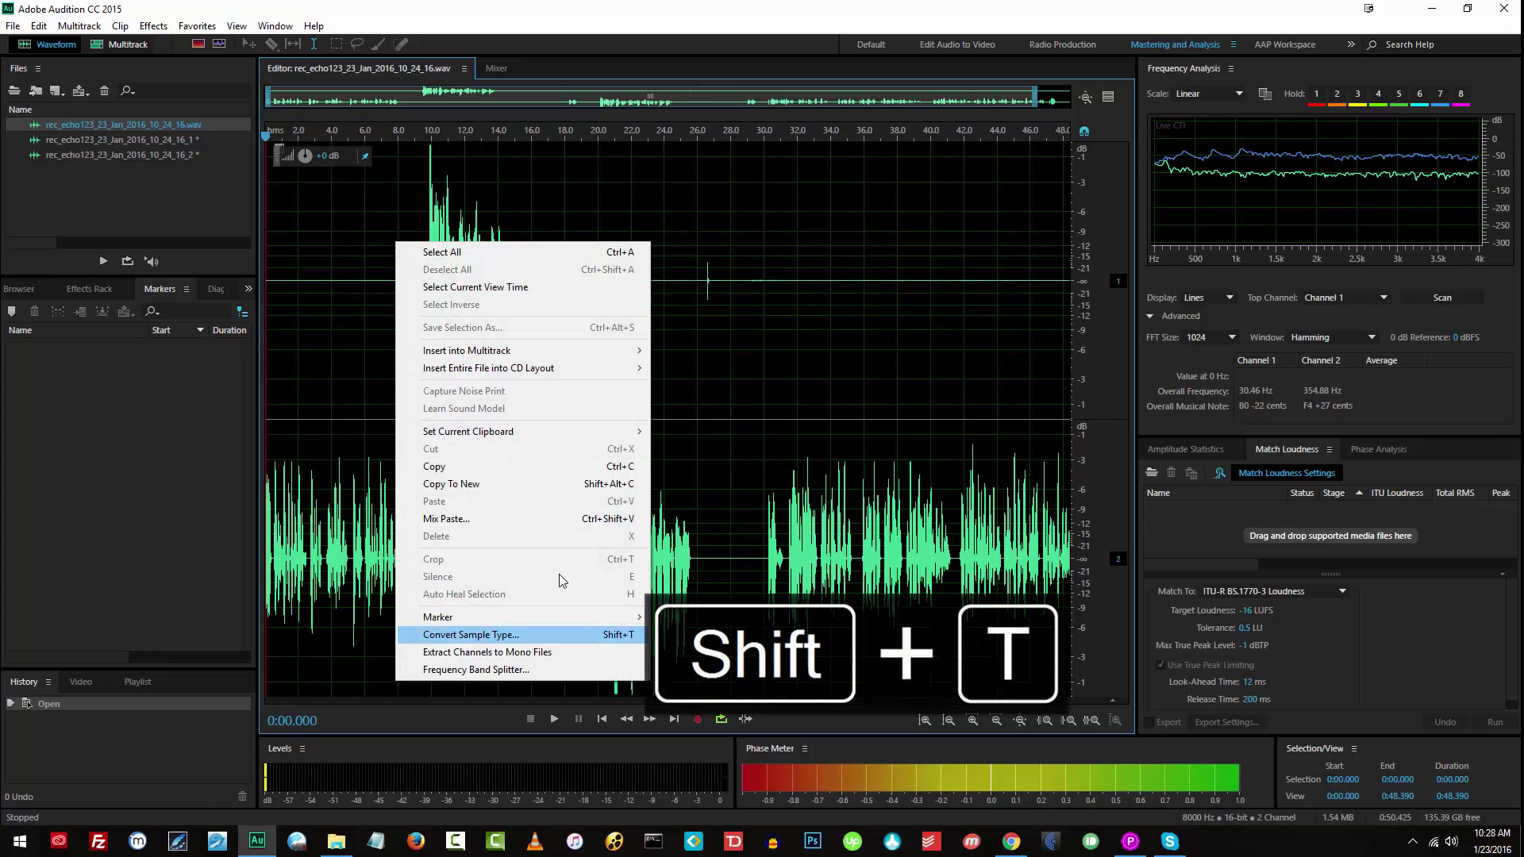
left_click(742, 361)
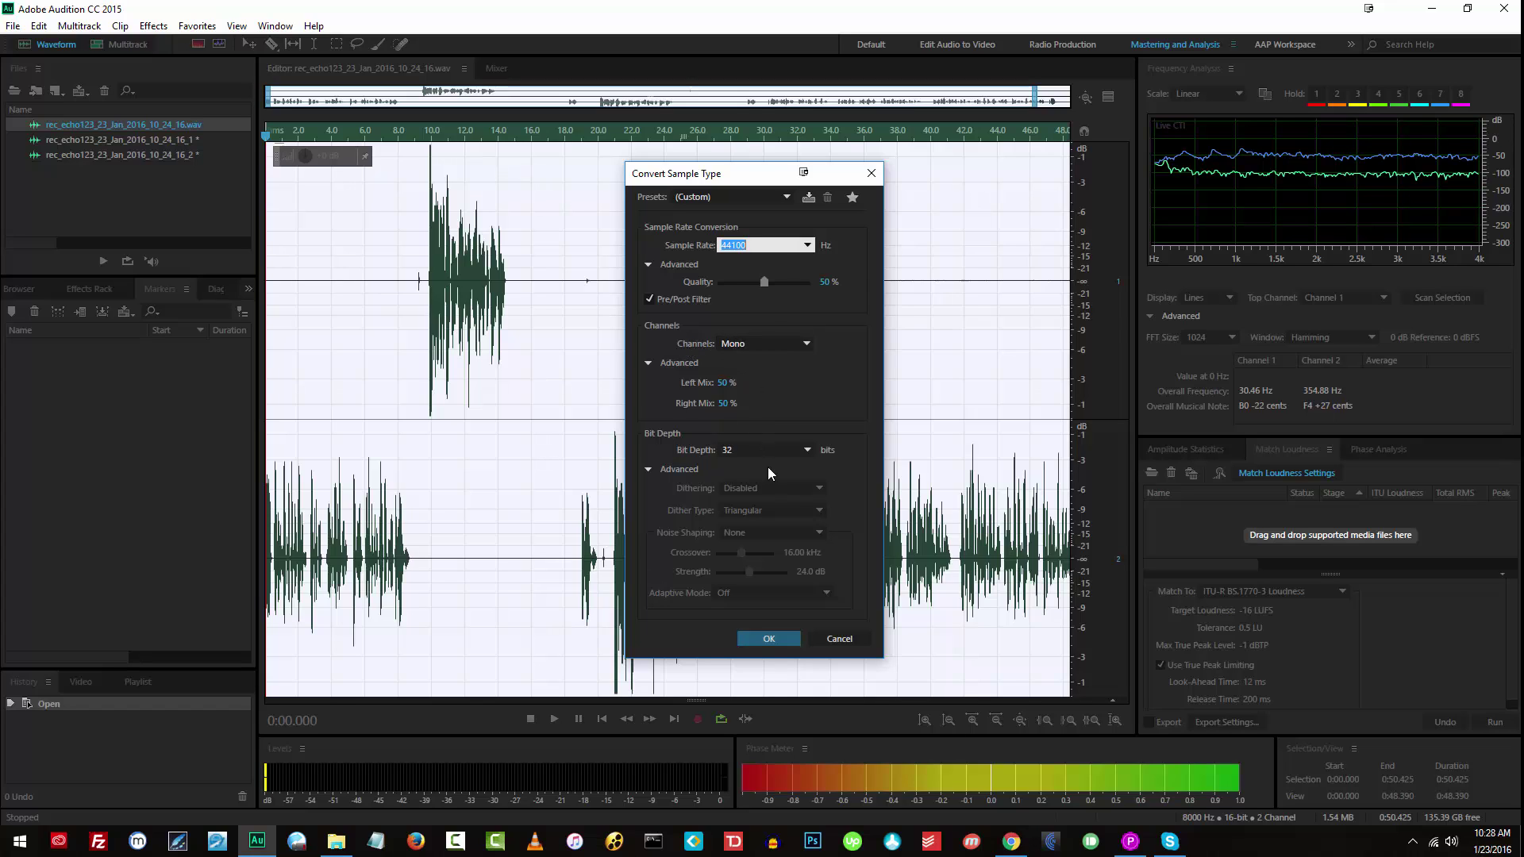
left_click(764, 640)
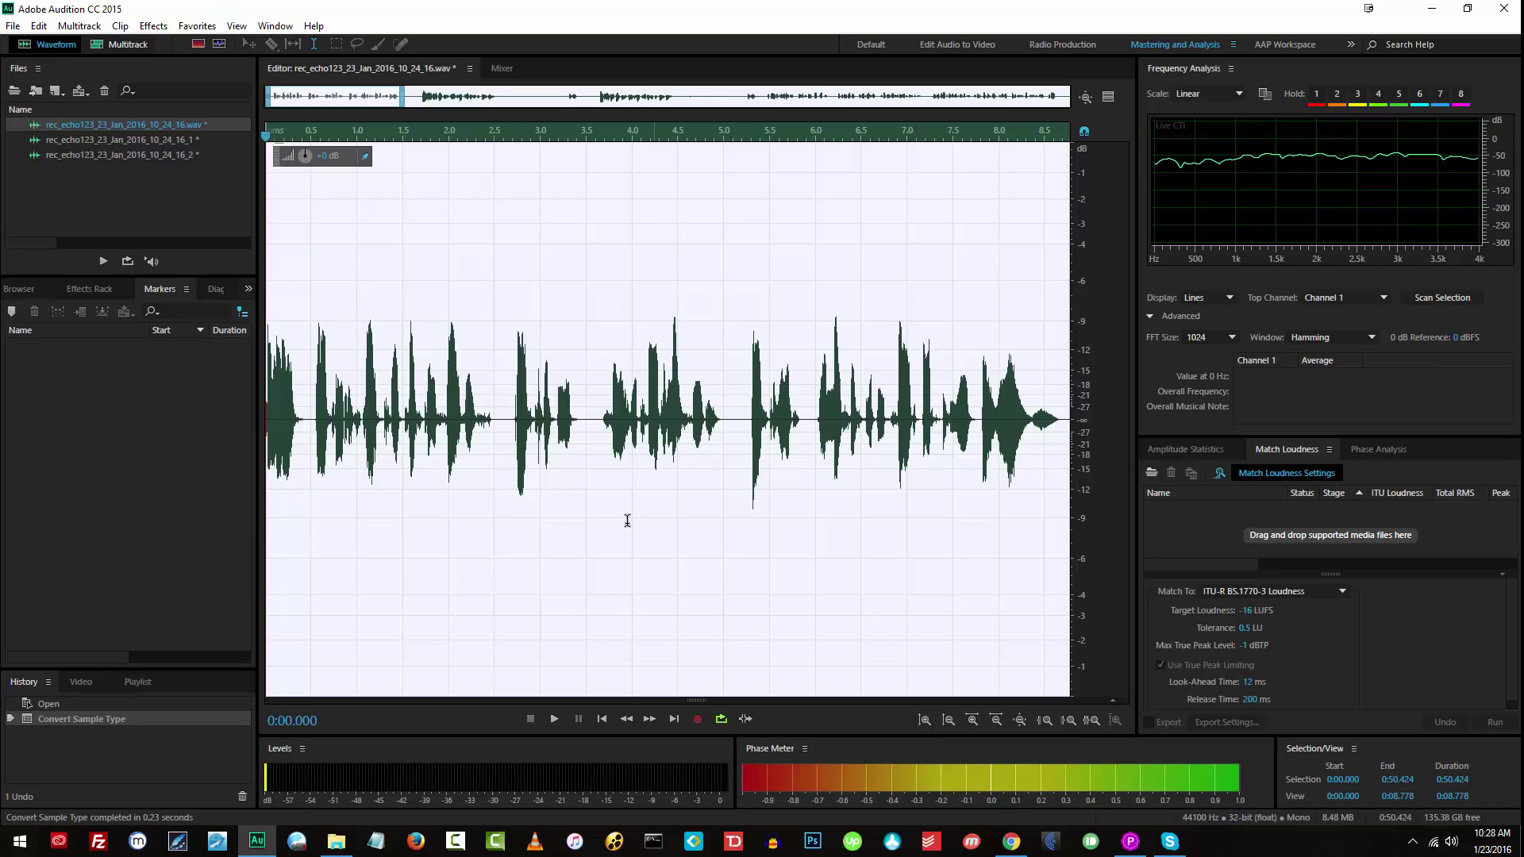
left_click(608, 519)
scroll(528, 556, "down", 5)
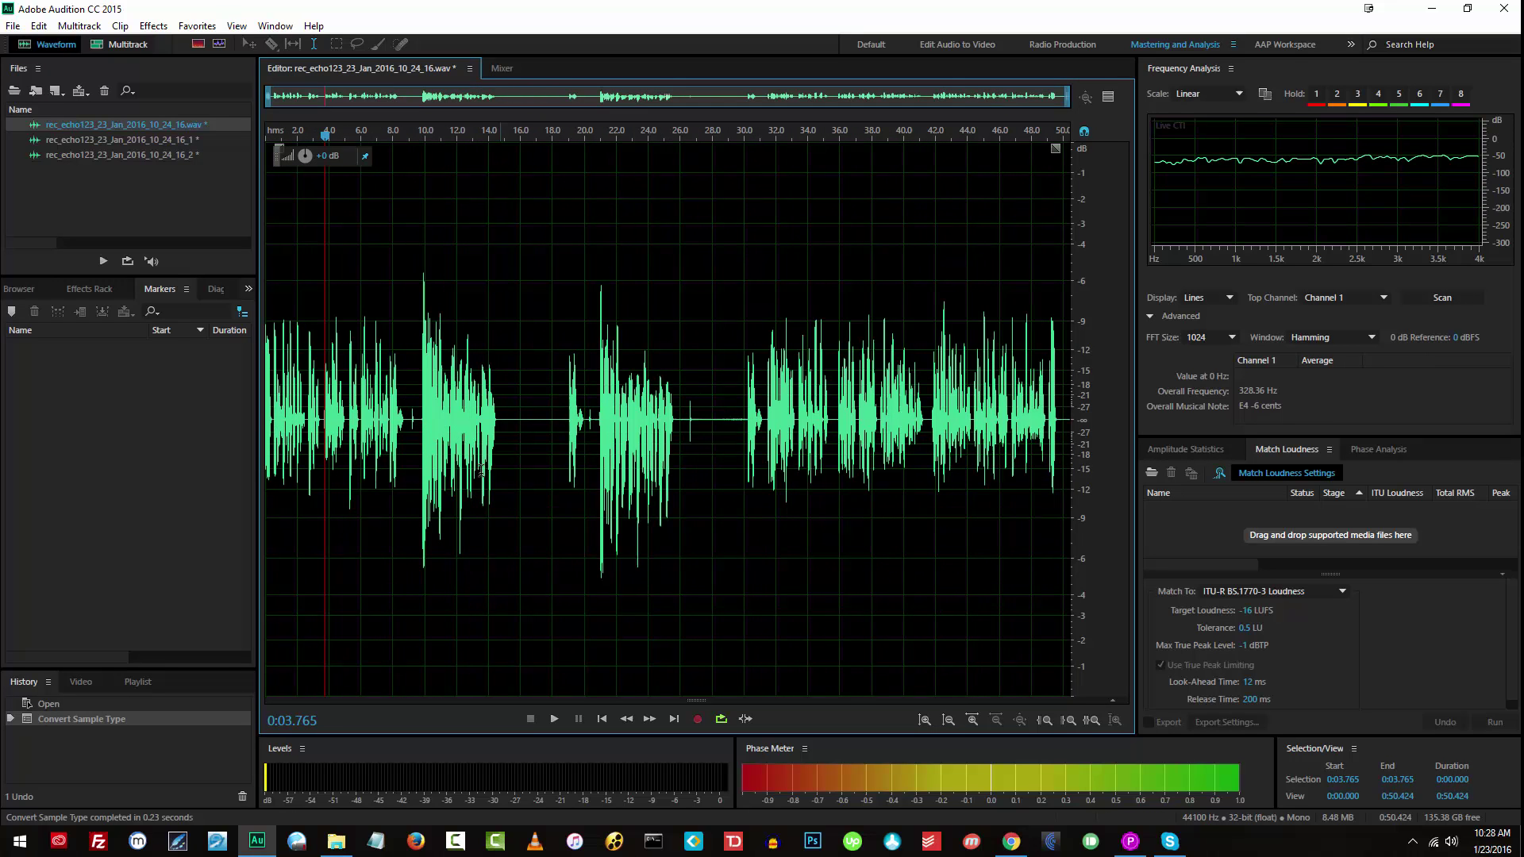
left_click(269, 265)
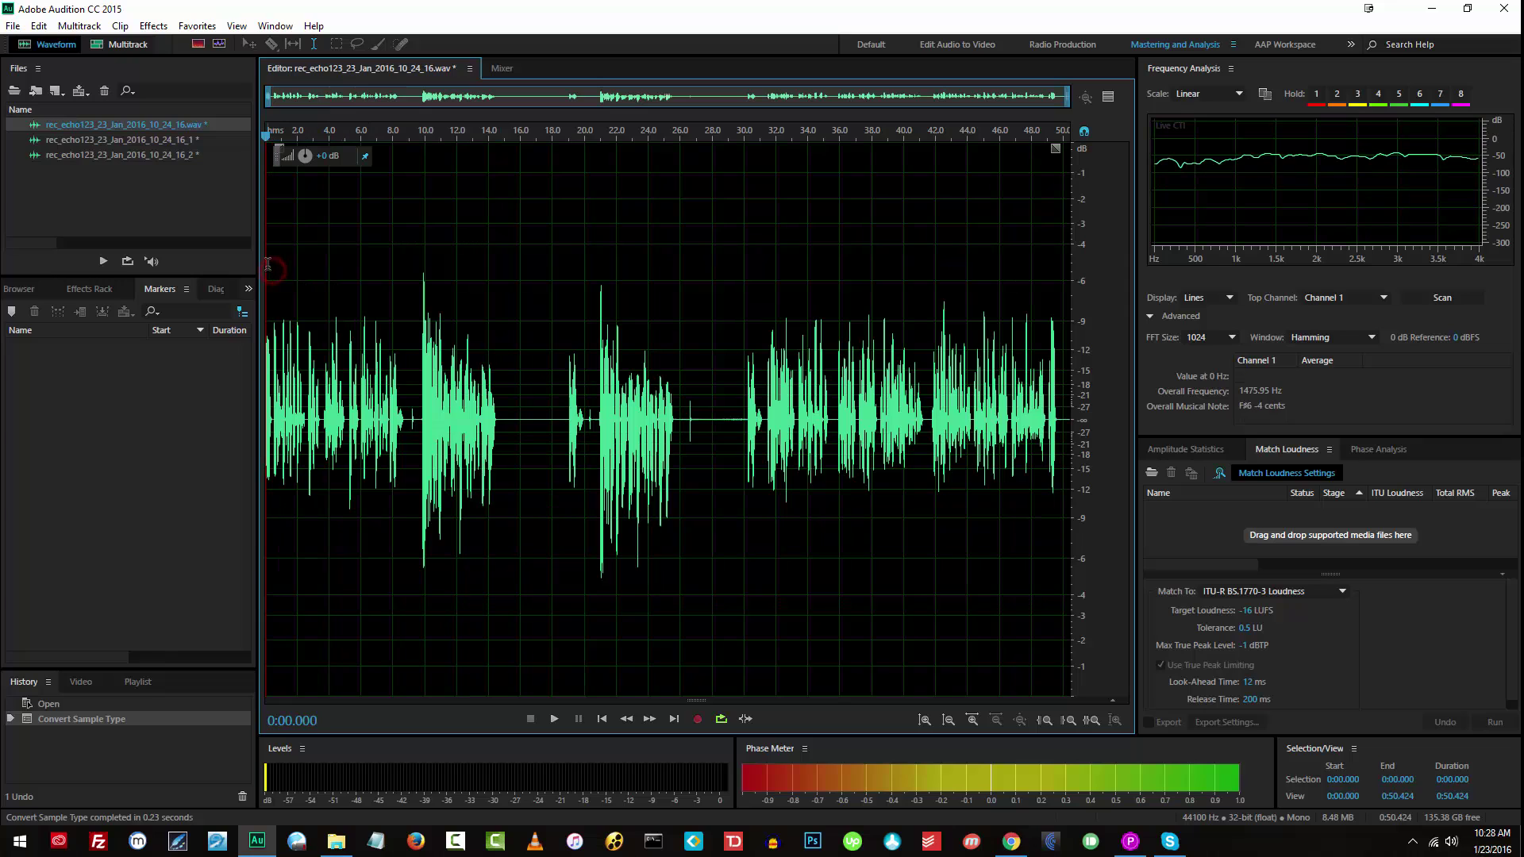